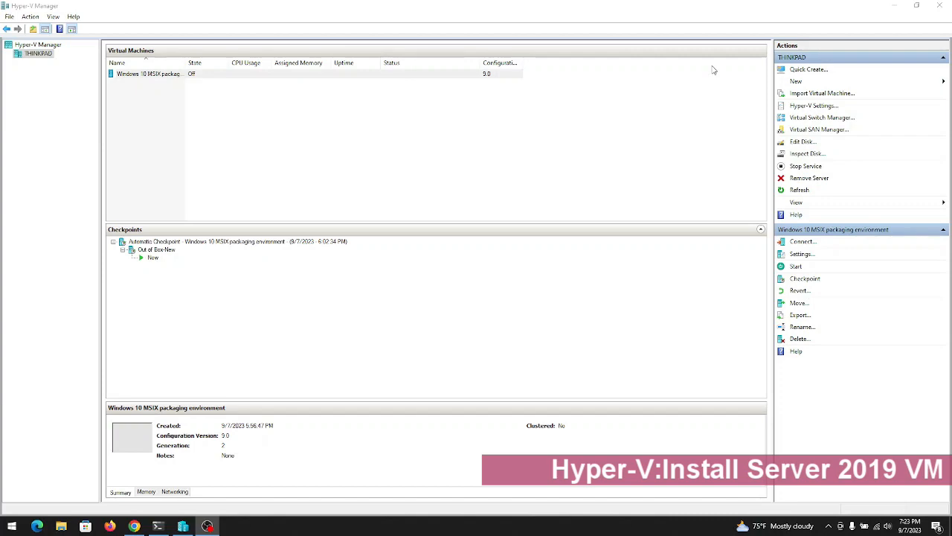
Check the Windows Server 2019 ISO file on the desktop, moving its icon clear, and return to Hyper-V Manager.
left_click(893, 7)
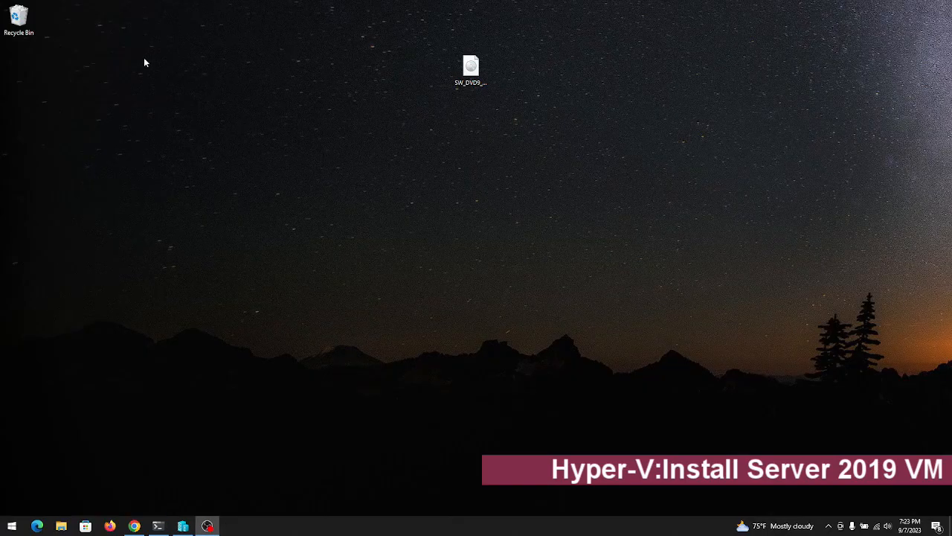
left_click_drag(471, 68, 434, 170)
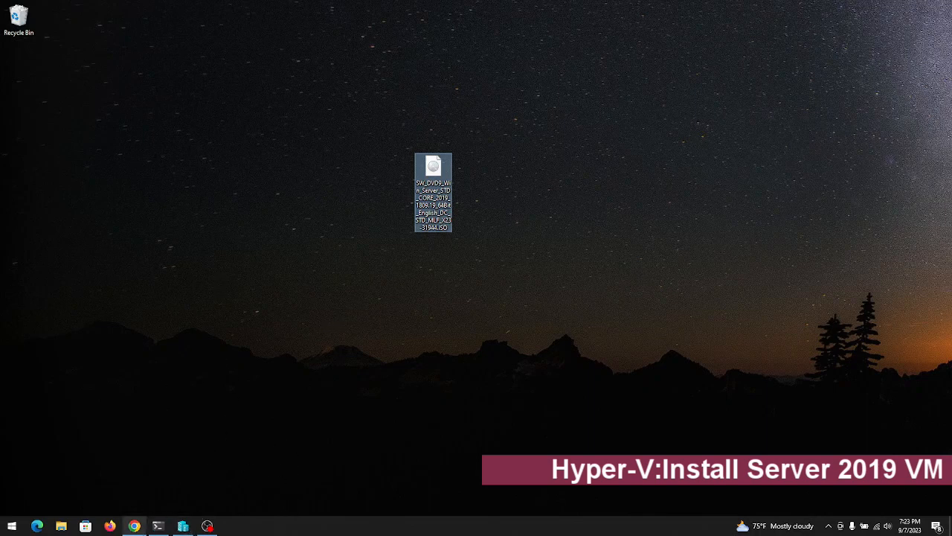
left_click(181, 526)
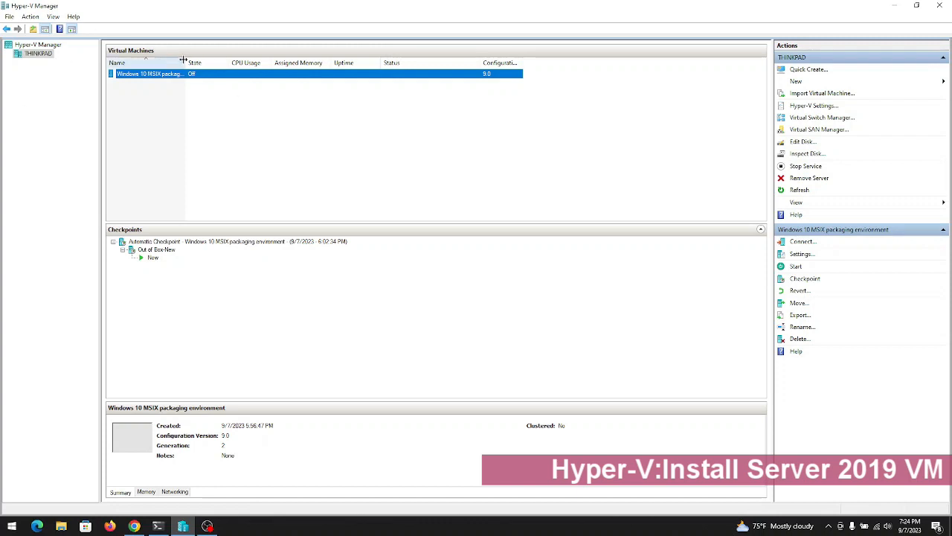
Start creating a new virtual machine on the THINKPAD host and proceed past the wizard's introduction.
right_click(37, 59)
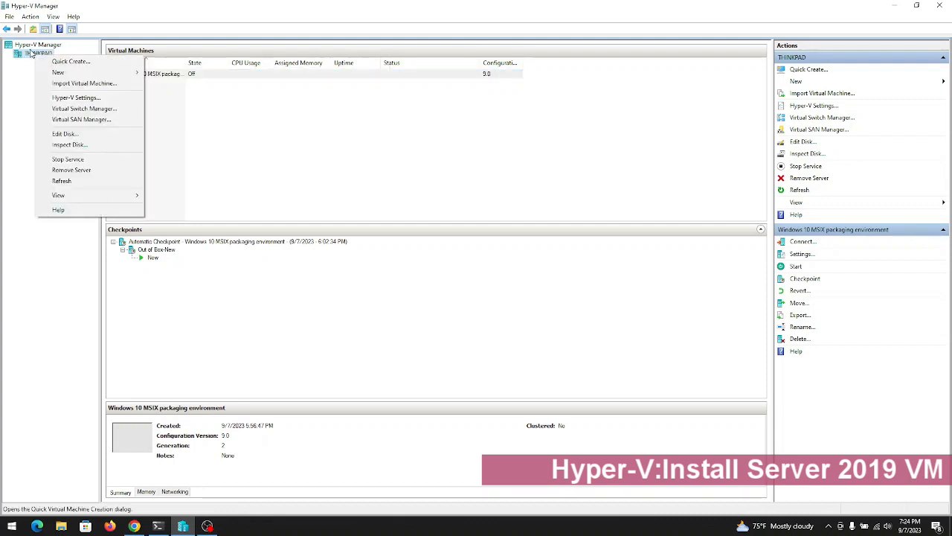
left_click(97, 72)
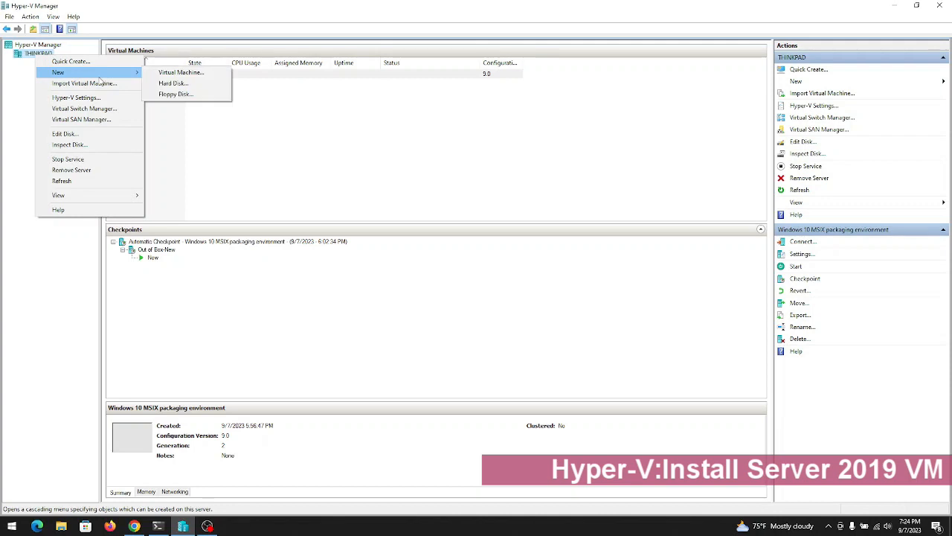
left_click(169, 73)
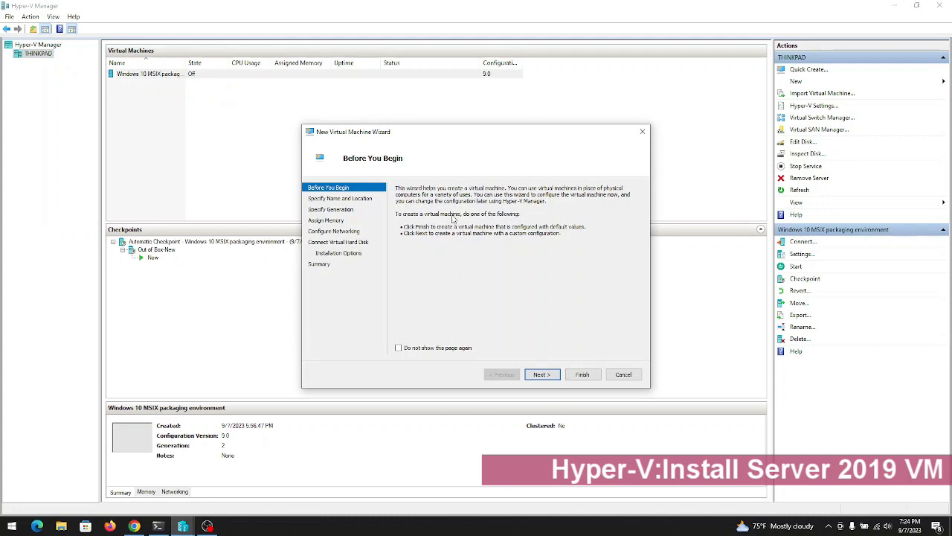
left_click(541, 374)
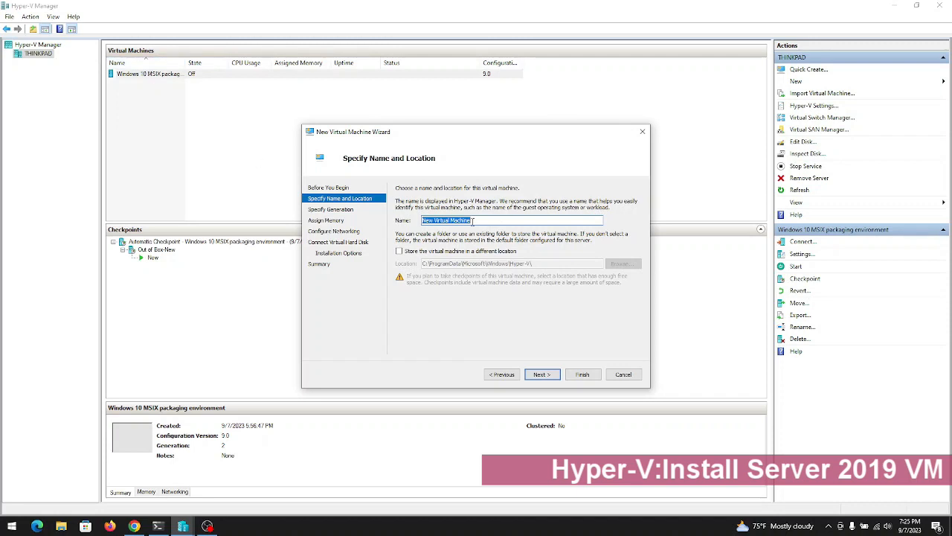
Name the virtual machine WindowsServer2019Standard-gixxerKALI and keep the default storage location.
left_click_drag(472, 221, 421, 220)
type("WindowsServer2019Standard-gpoorK?A")
key("BackSpace")
key("BackSpace")
type("ALI")
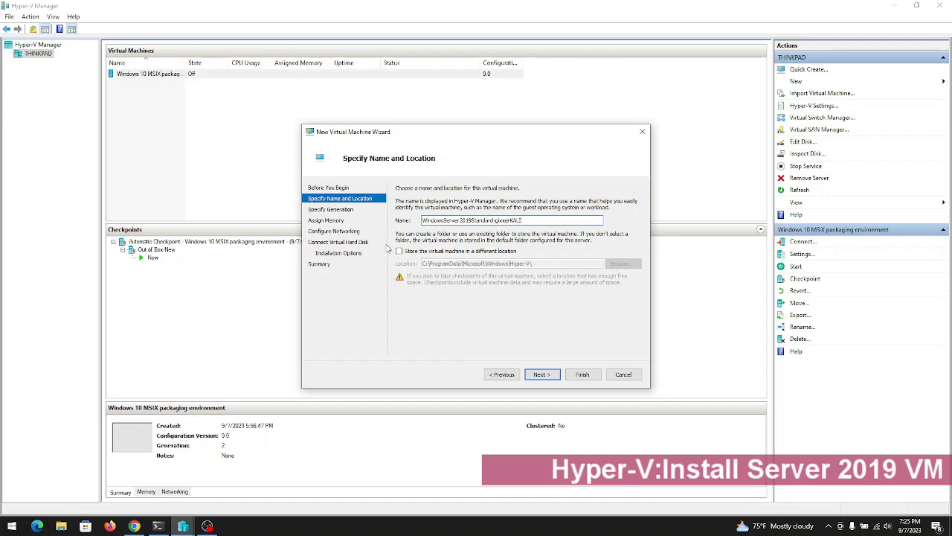
left_click(405, 253)
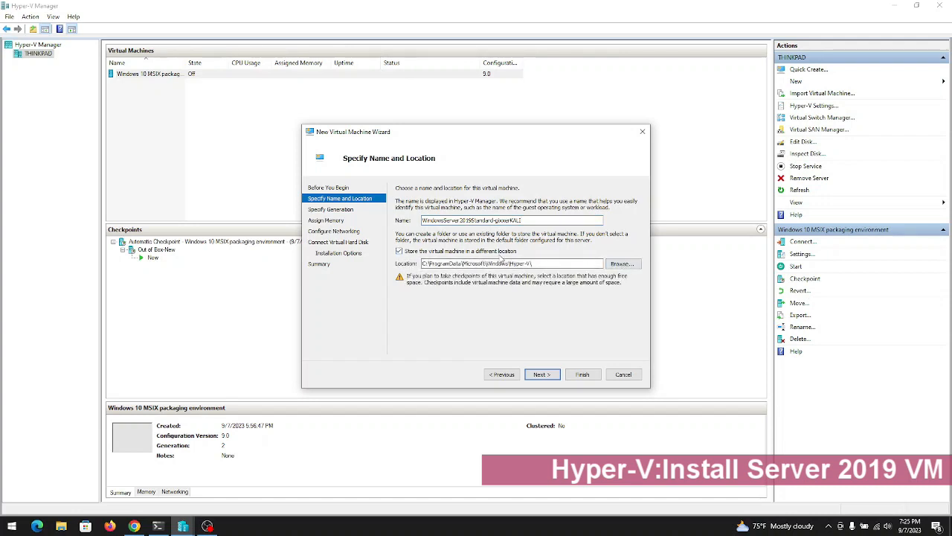
left_click(414, 256)
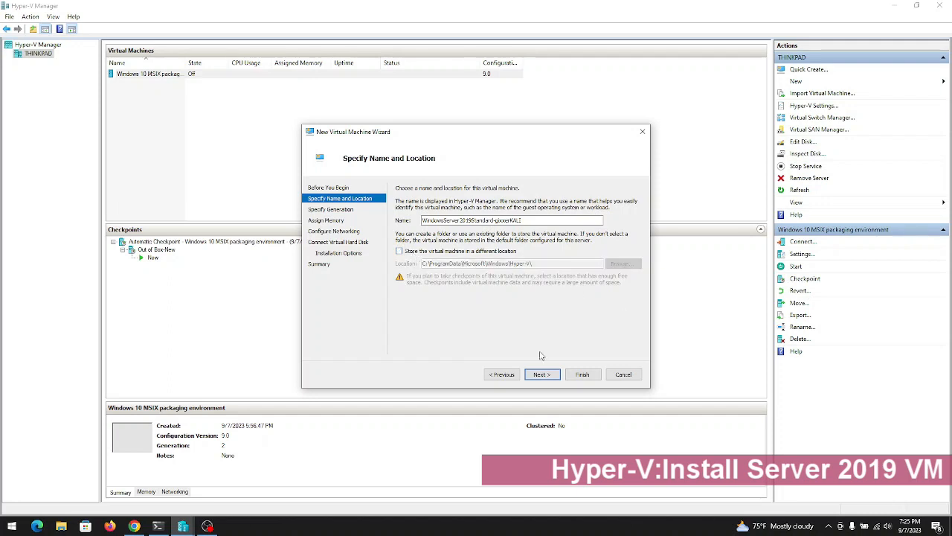
left_click(540, 375)
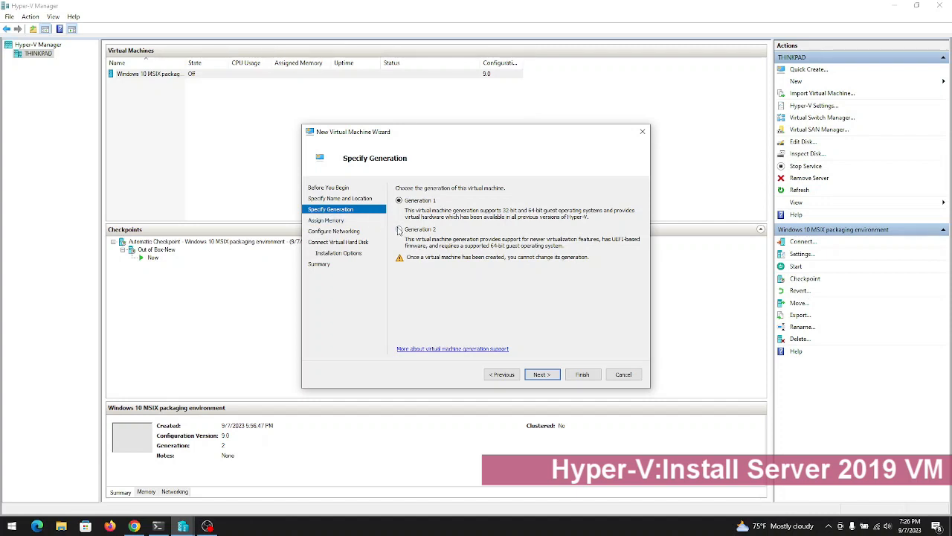
Choose Generation 2 for the virtual machine and assign 4096 MB of startup memory.
left_click(407, 230)
left_click(543, 374)
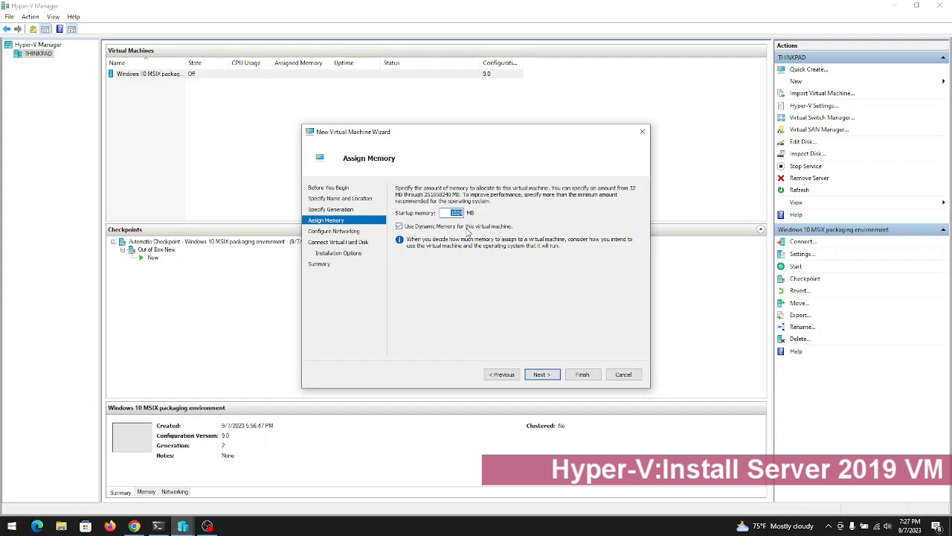
type("4096")
left_click(548, 376)
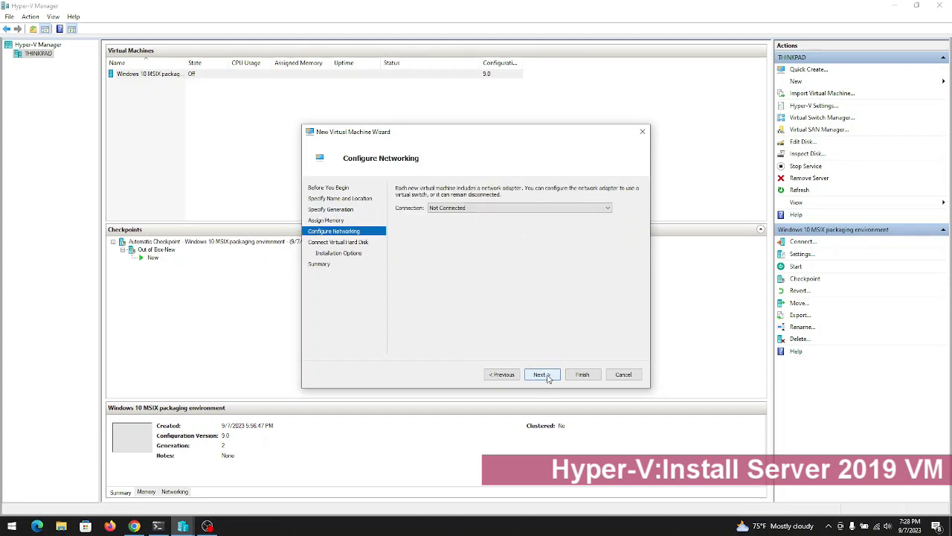
Connect the virtual machine's network adapter to Default Switch and continue to the virtual hard disk settings.
left_click(474, 210)
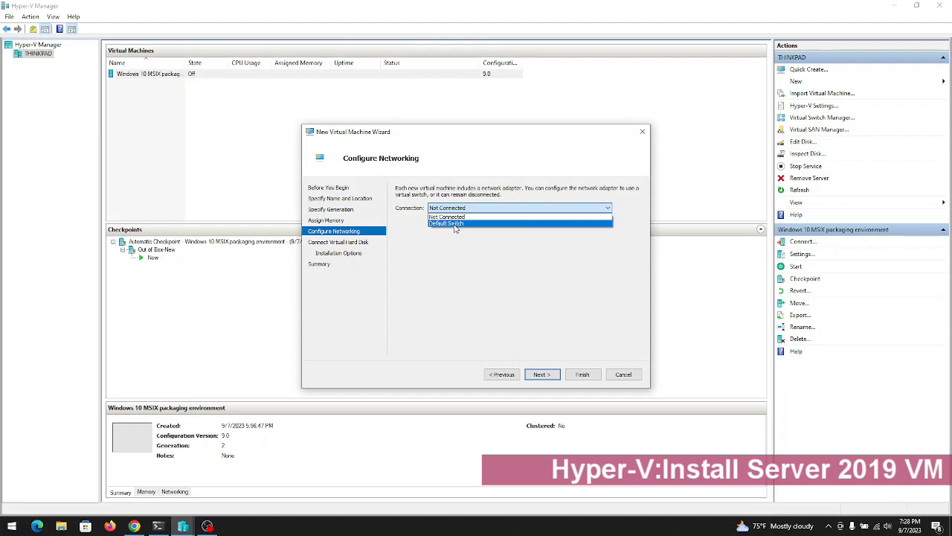
left_click(455, 224)
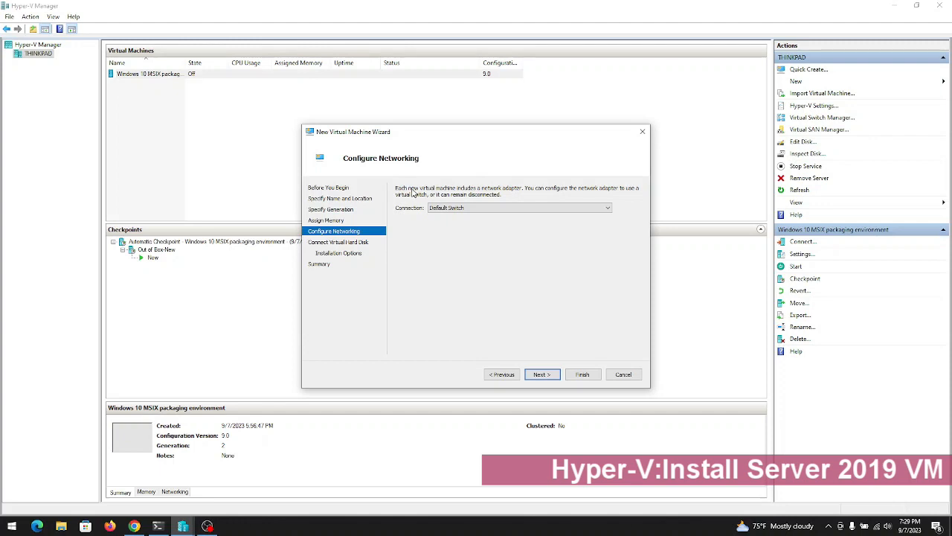
left_click(476, 207)
left_click(458, 222)
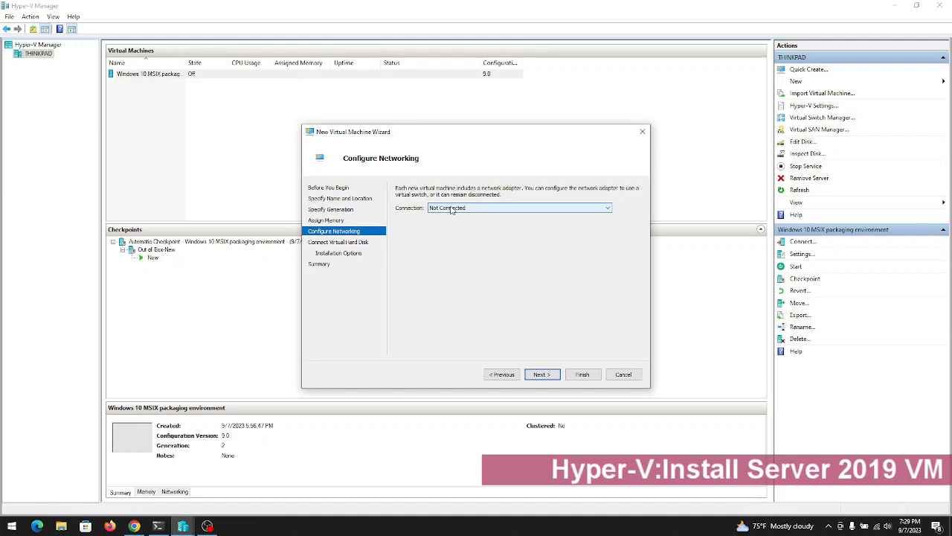
left_click(451, 209)
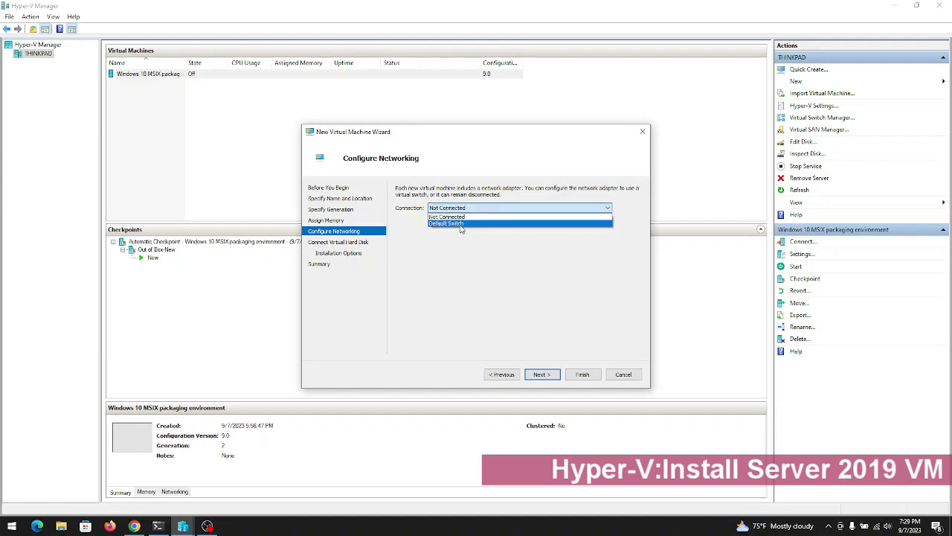
left_click(461, 224)
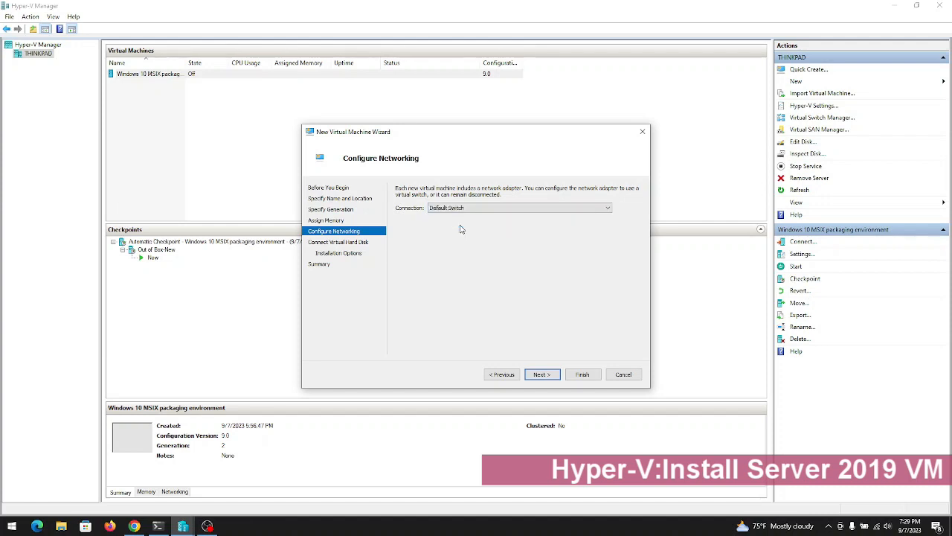
left_click(541, 374)
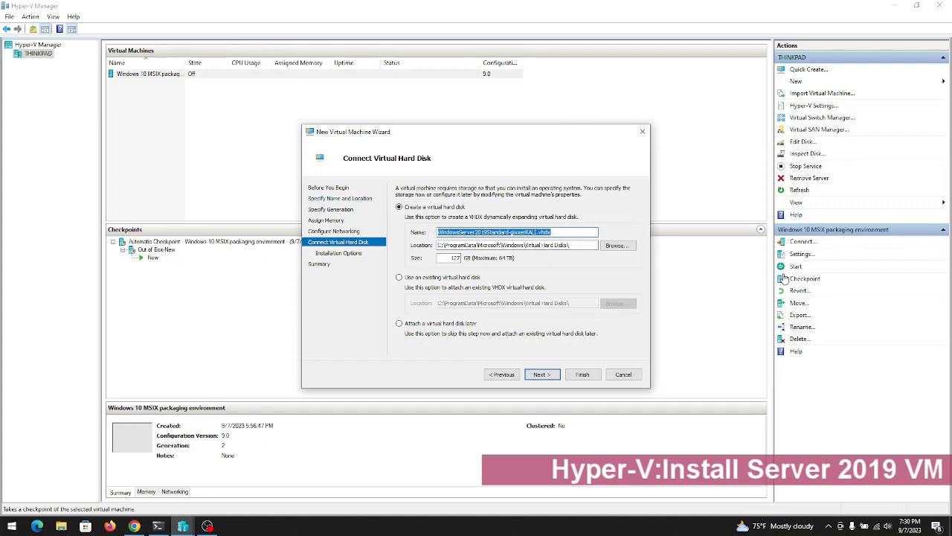
Set the new virtual hard disk's size to 50 GB and continue to the installation options.
double_click(454, 258)
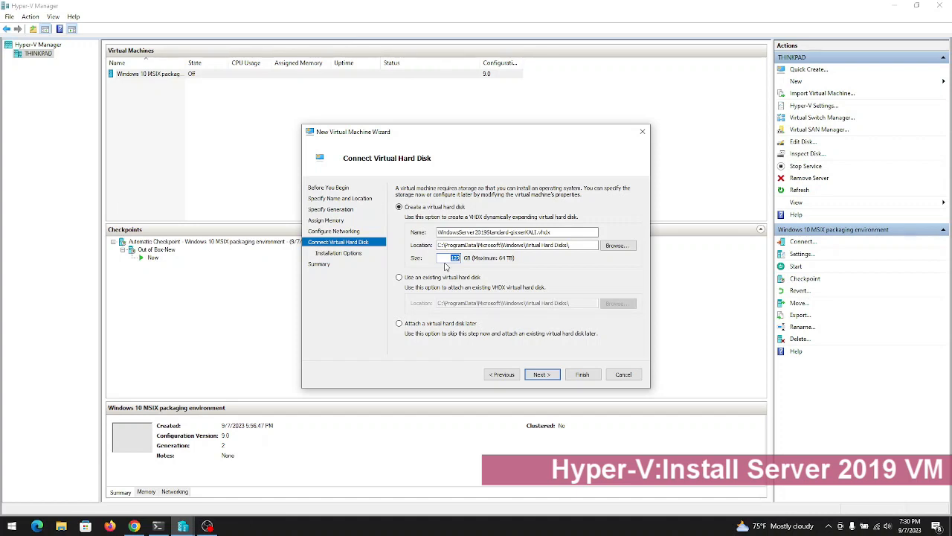
type("50")
double_click(456, 259)
left_click(540, 374)
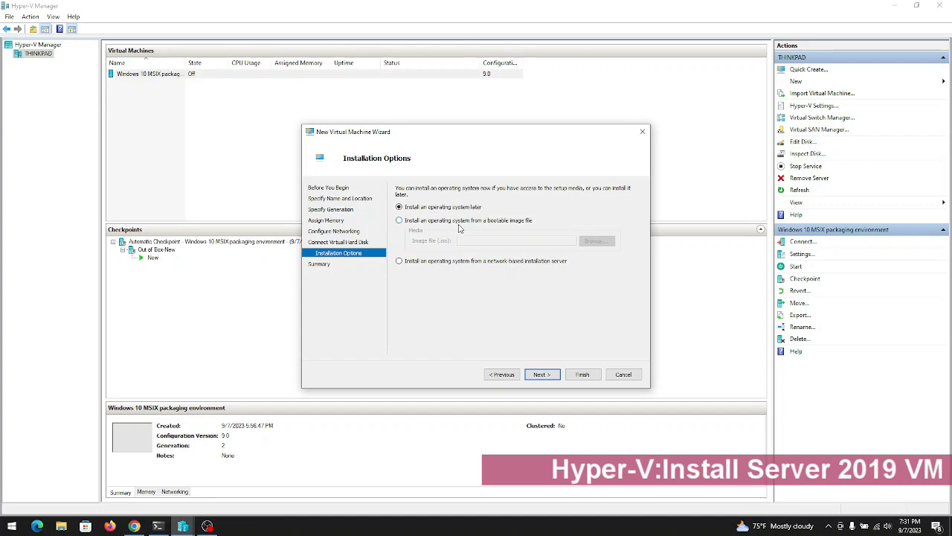
Choose installation from a bootable image file, using SW_DVD9_Win_Server_STD_CORE_2019_1809.19_64Bit_English_DC_STD_MLF_X23-31944.ISO from the Desktop folder.
left_click(402, 221)
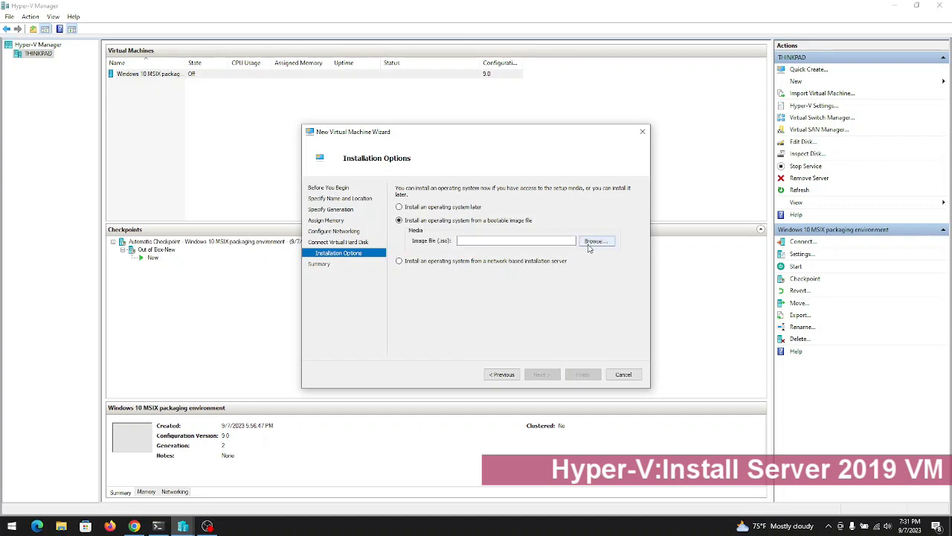
left_click(597, 243)
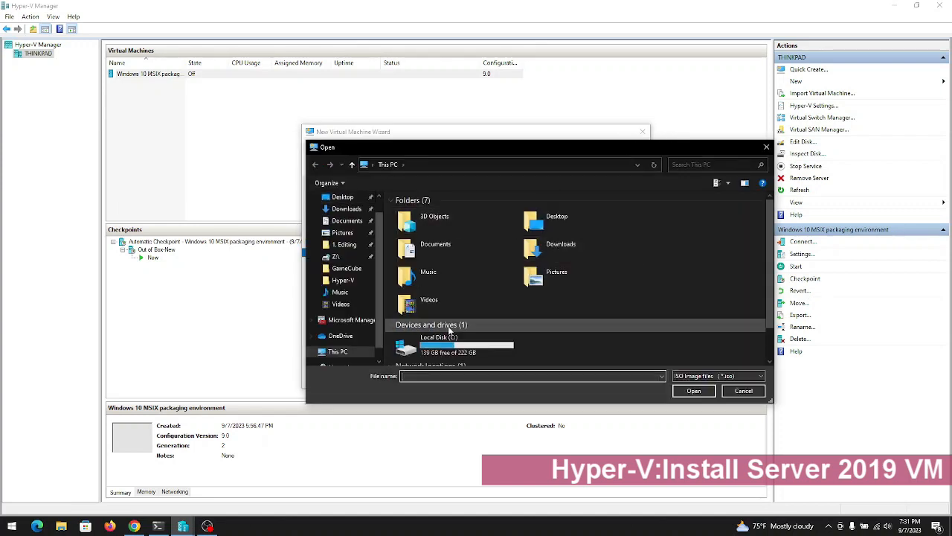
left_click(339, 198)
left_click(426, 231)
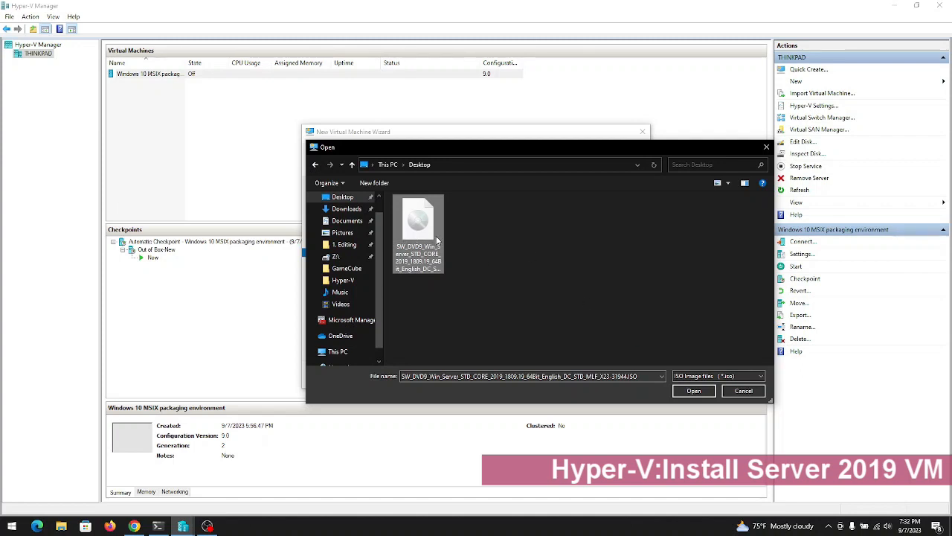
left_click(694, 390)
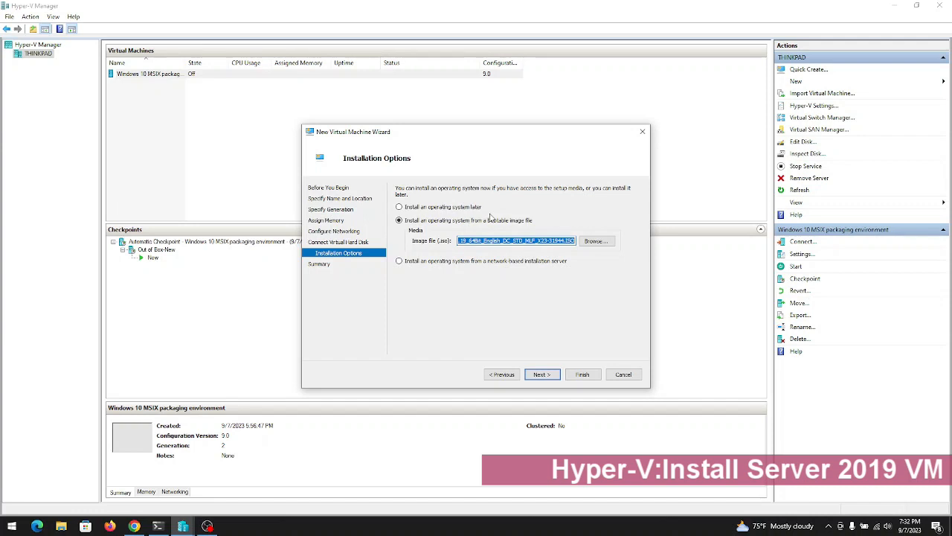
left_click(542, 376)
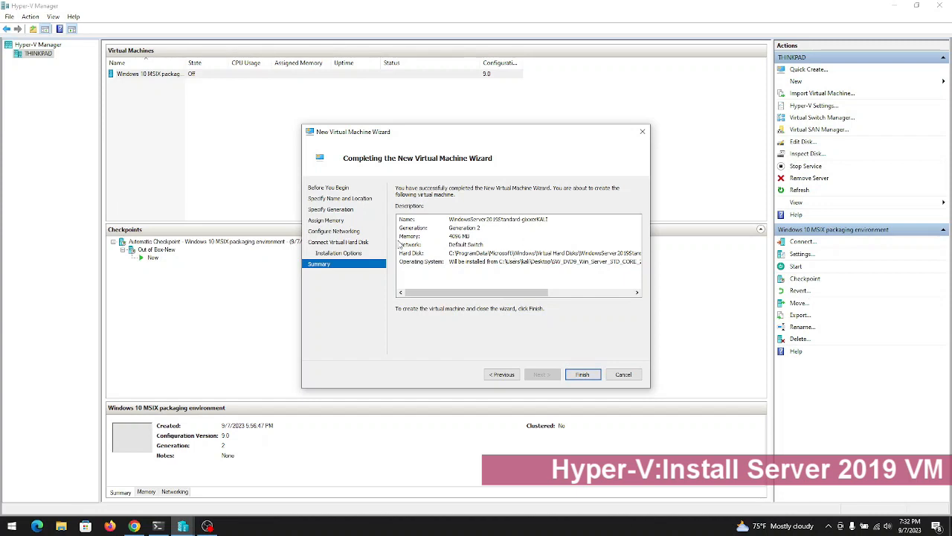
Review the name, memory and hard disk entries in the wizard summary and finish creating the virtual machine.
left_click(446, 218)
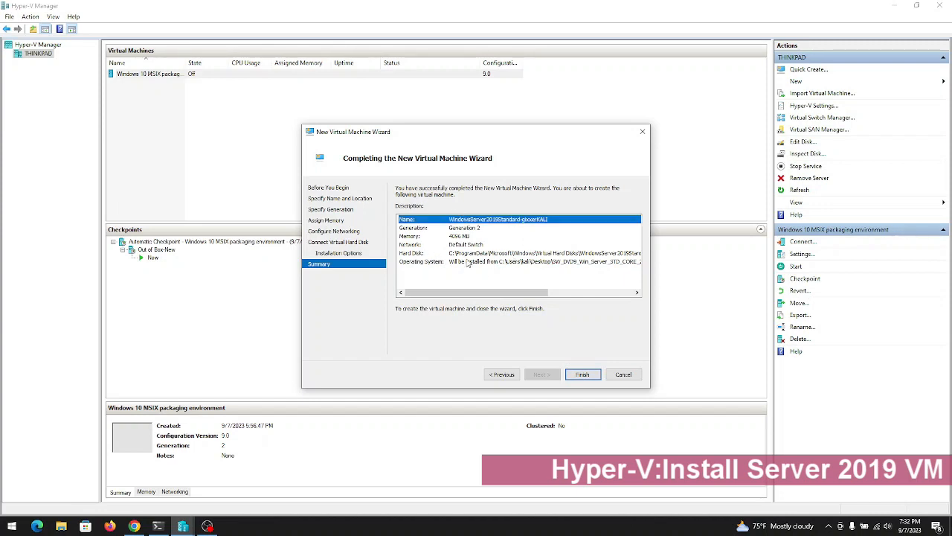
left_click(450, 236)
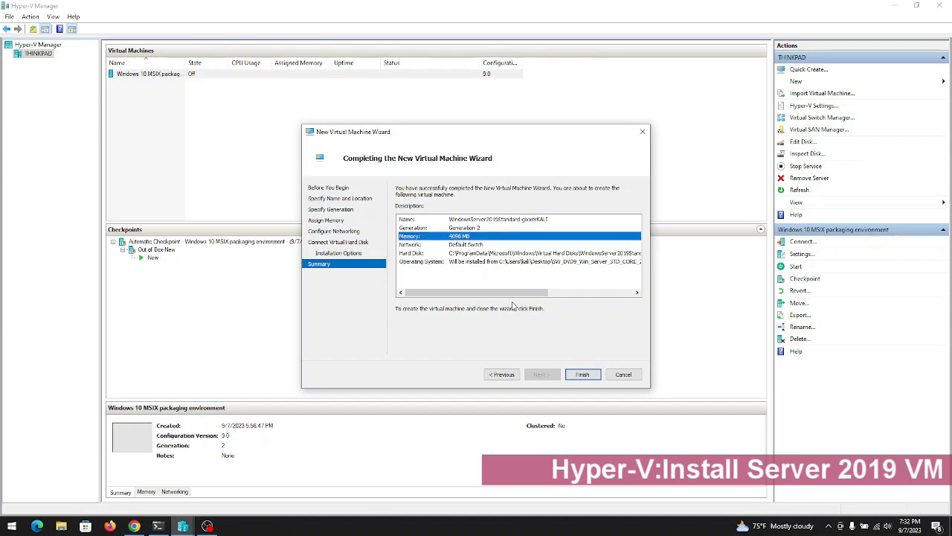
left_click_drag(539, 294, 618, 276)
left_click(593, 255)
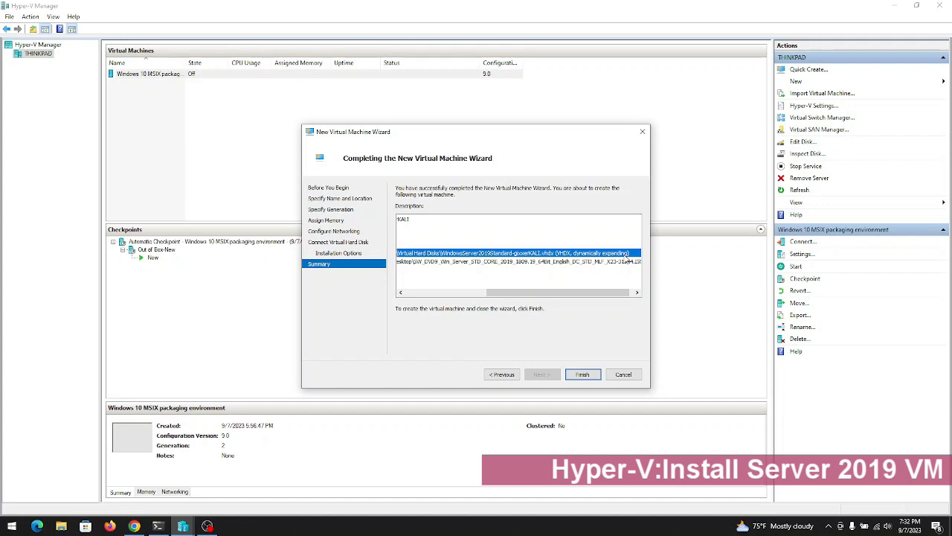
scroll(627, 256, "right", 1)
left_click(488, 293)
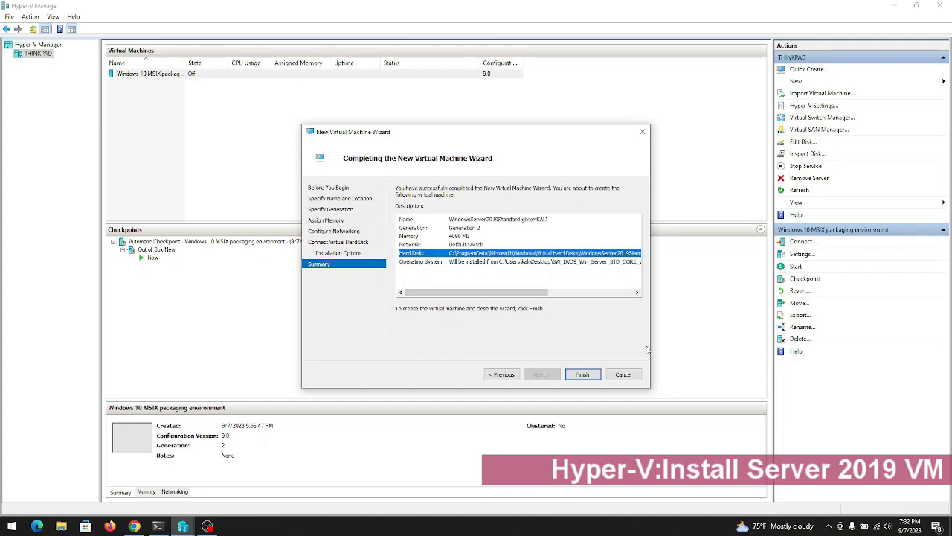
left_click(585, 375)
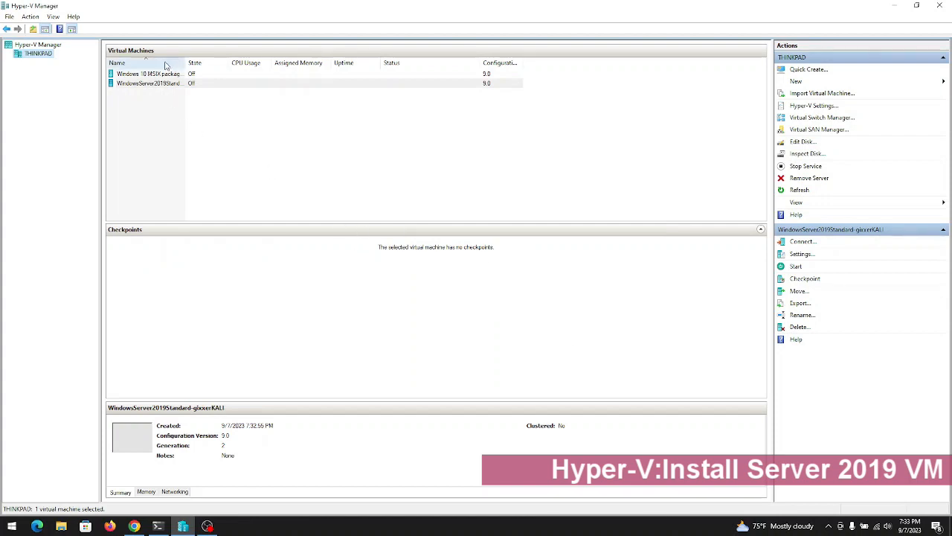
Widen the Name column of the virtual machine list to fit the full machine names.
left_click_drag(185, 62, 219, 64)
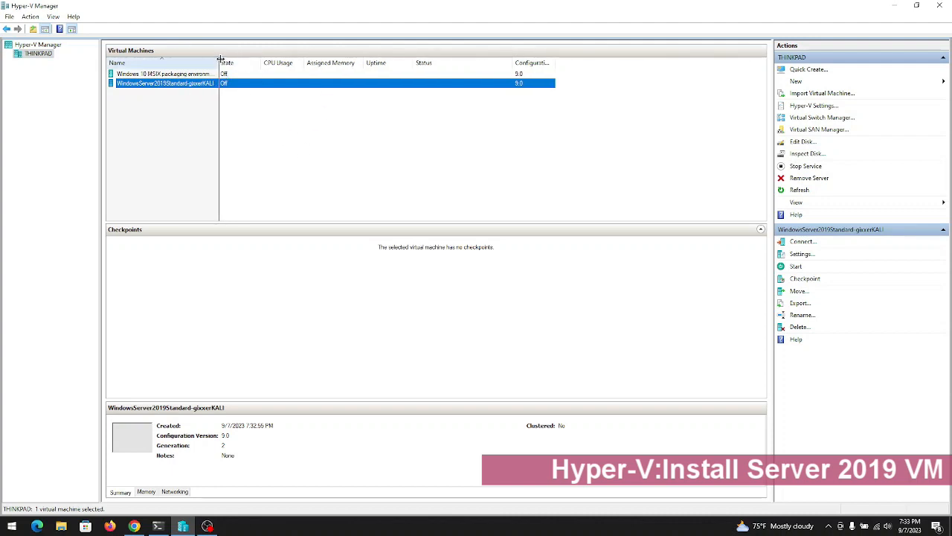
left_click_drag(219, 63, 249, 63)
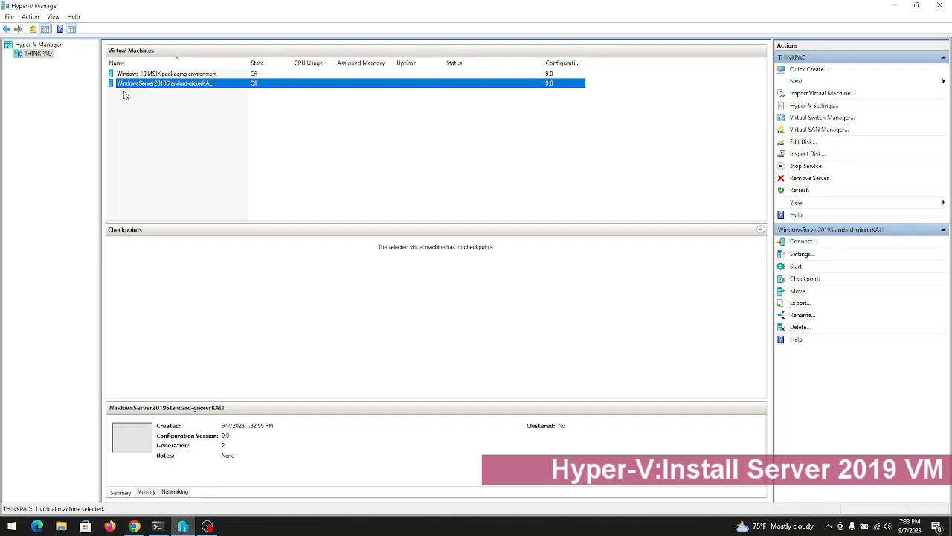
right_click(192, 87)
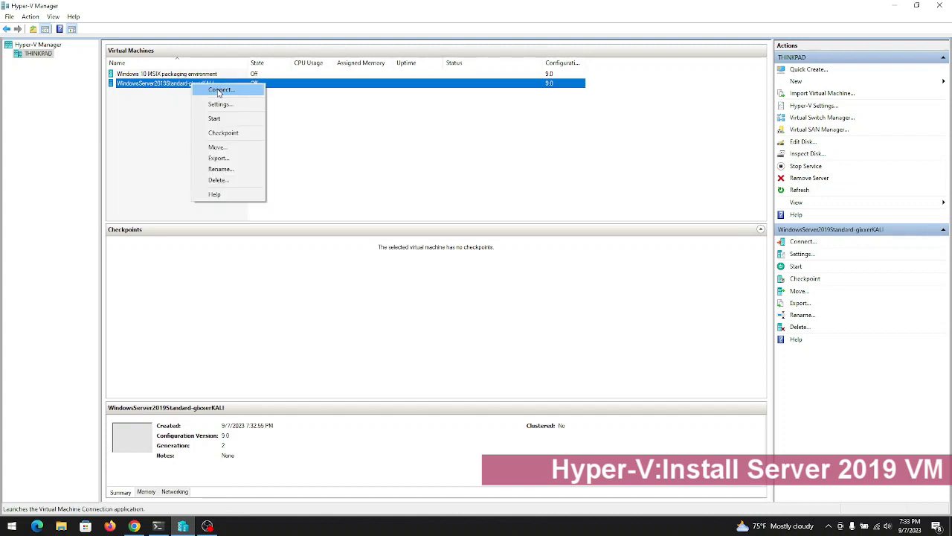
left_click(141, 96)
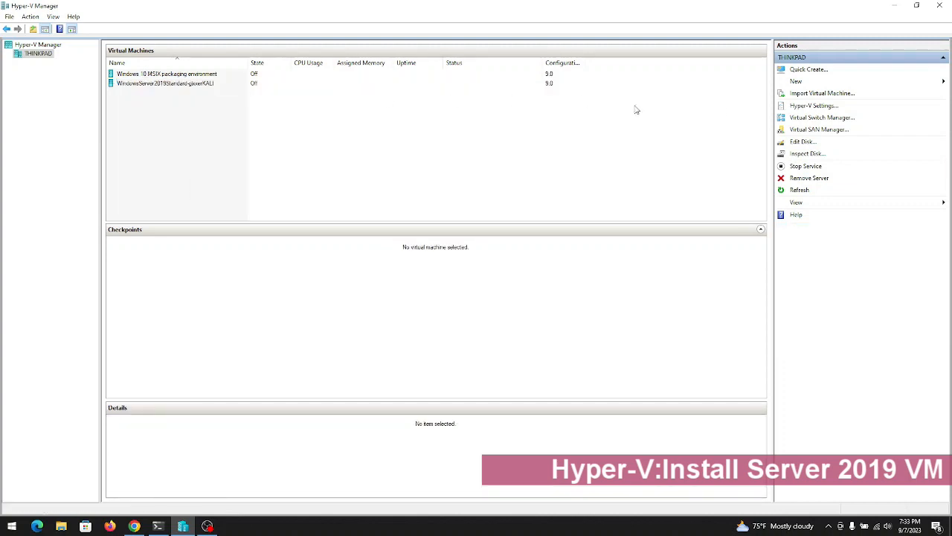
Connect to the WindowsServer2019Standard-gixxerKALI virtual machine and start it.
left_click(270, 83)
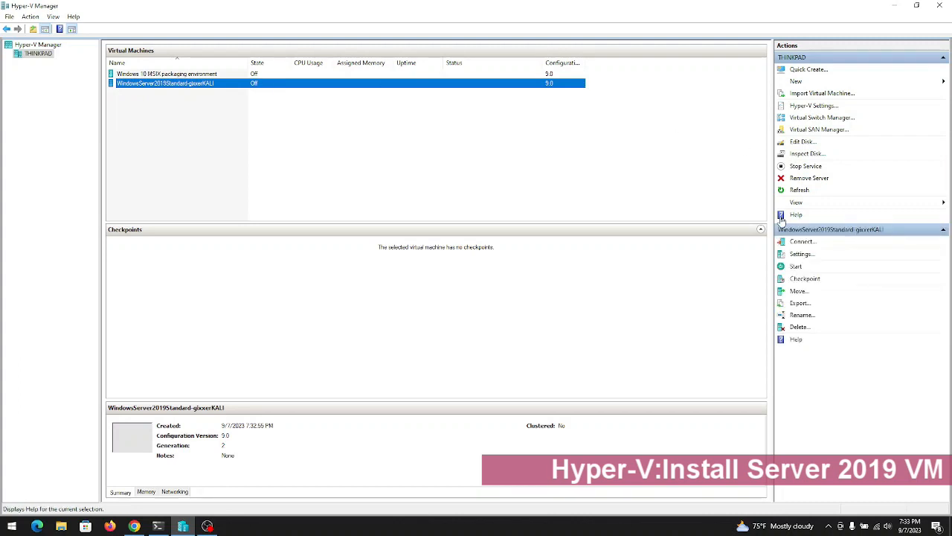
double_click(186, 83)
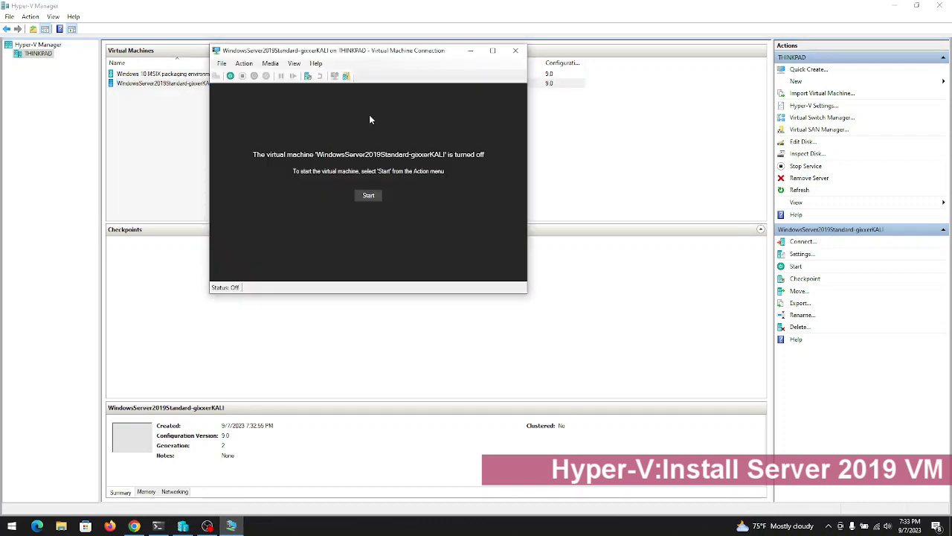
left_click(231, 77)
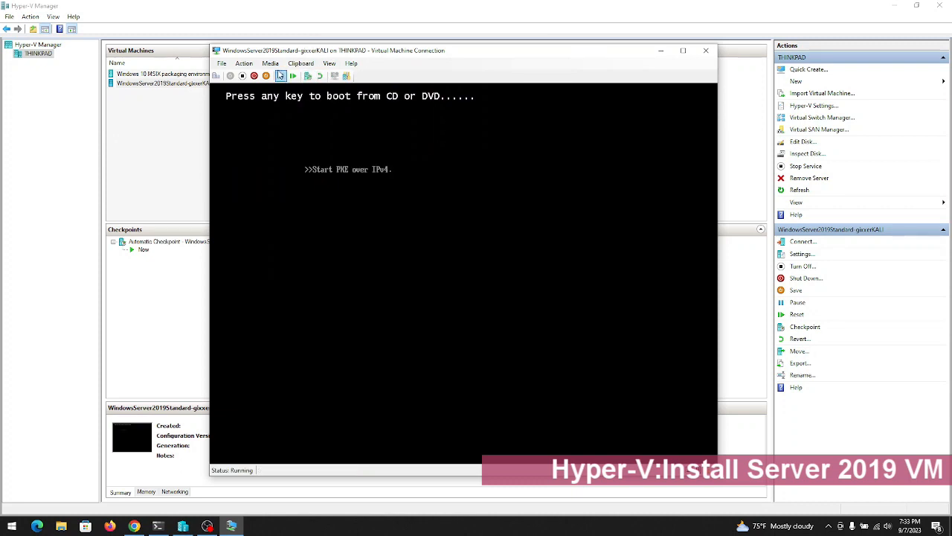
Restart the virtual machine with Ctrl+Alt+Delete and boot from the DVD into Windows Setup [EMS Enabled].
left_click(246, 63)
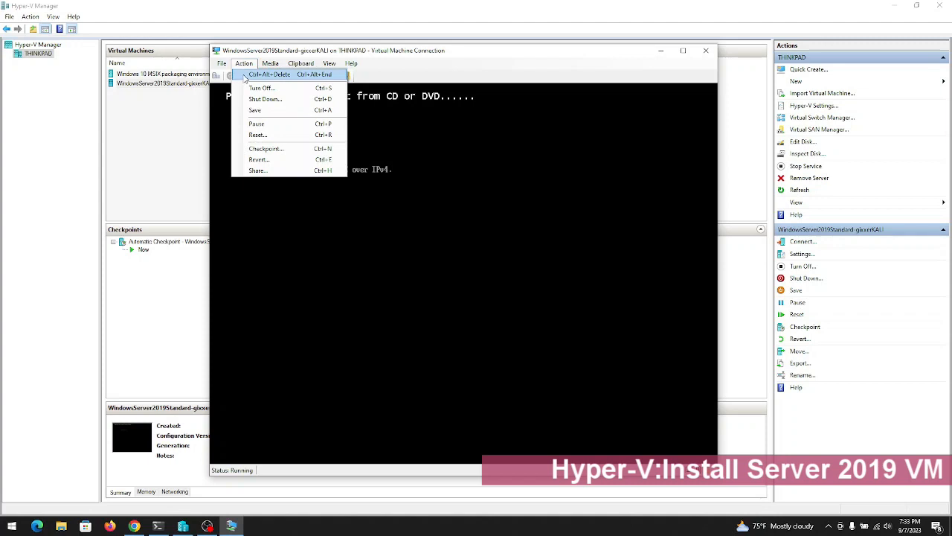
left_click(262, 74)
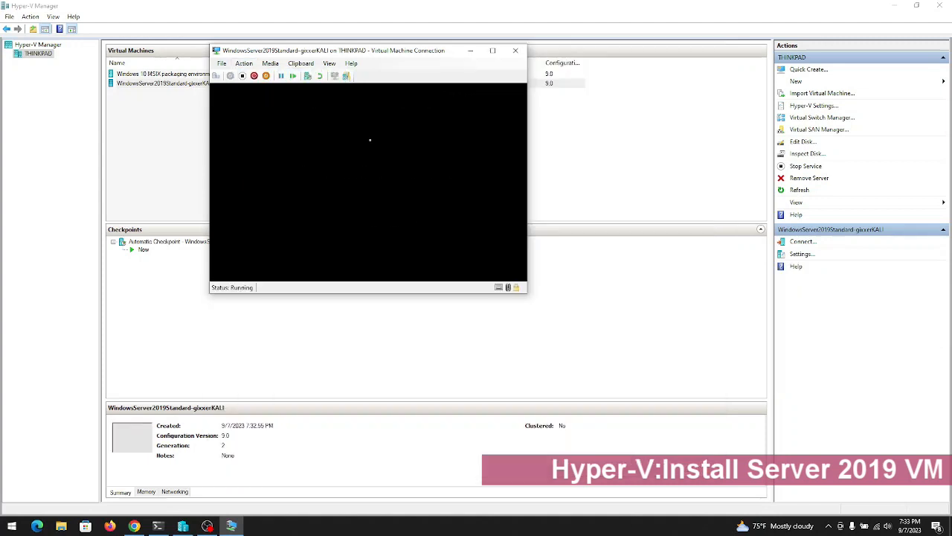
key("Return")
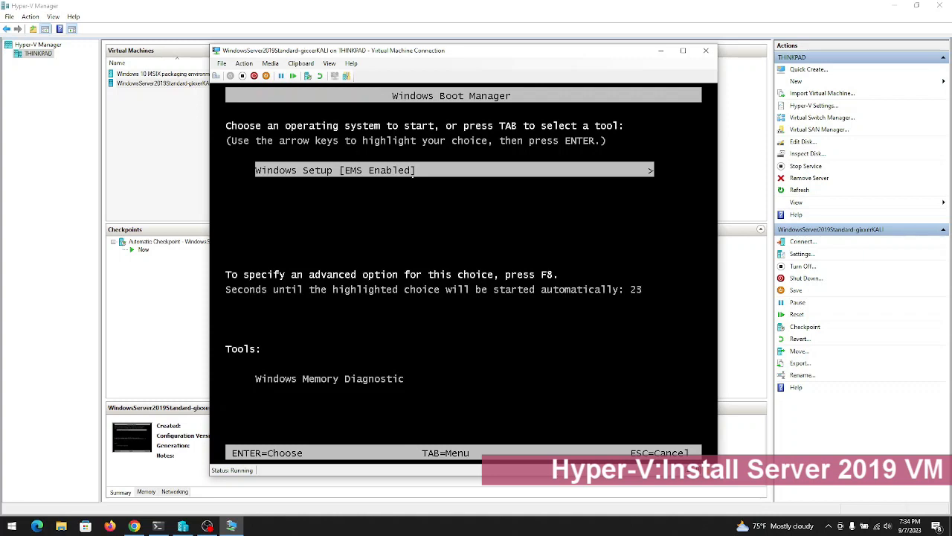
key("Return")
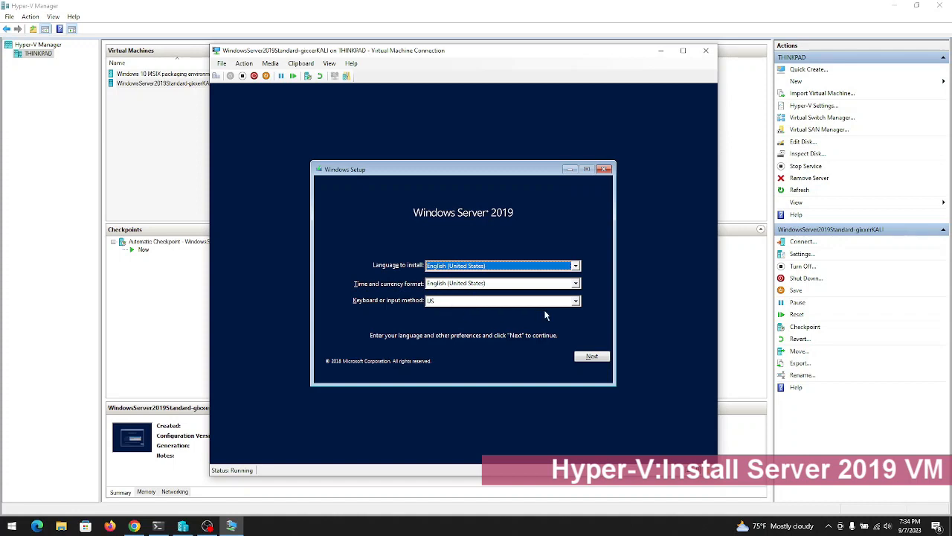
Accept the English (United States) and US keyboard settings, begin the installation and choose the Windows Server 2019 Standard (Desktop Experience) edition.
left_click(592, 357)
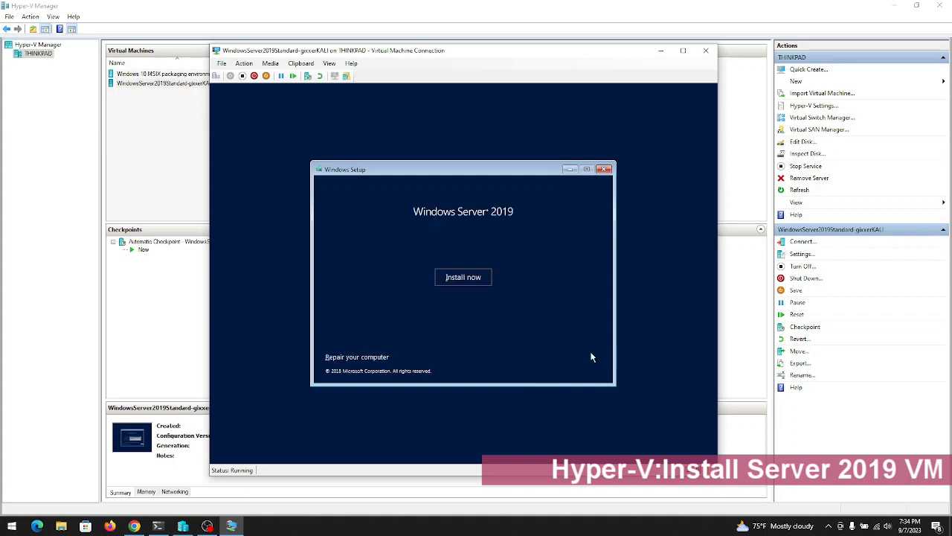
left_click(462, 281)
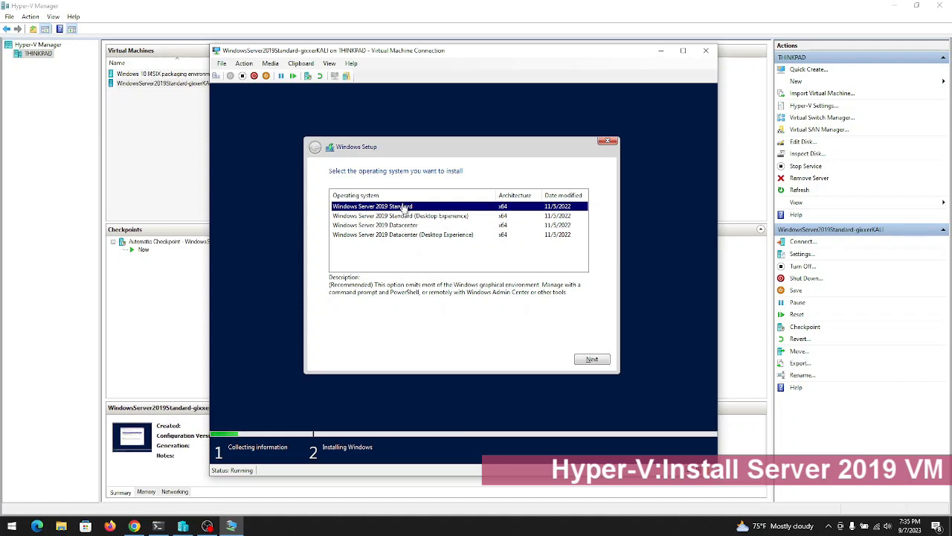
left_click(403, 216)
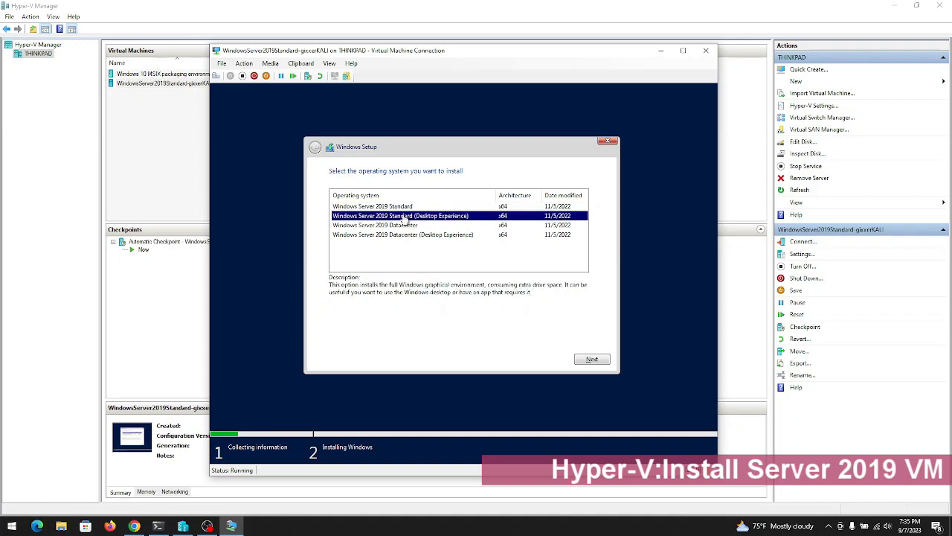
left_click(407, 207)
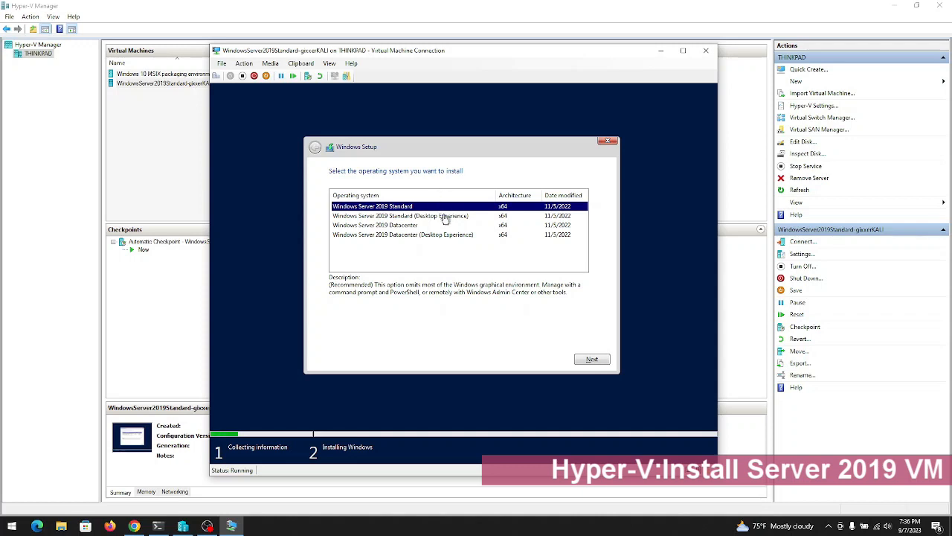
left_click(445, 217)
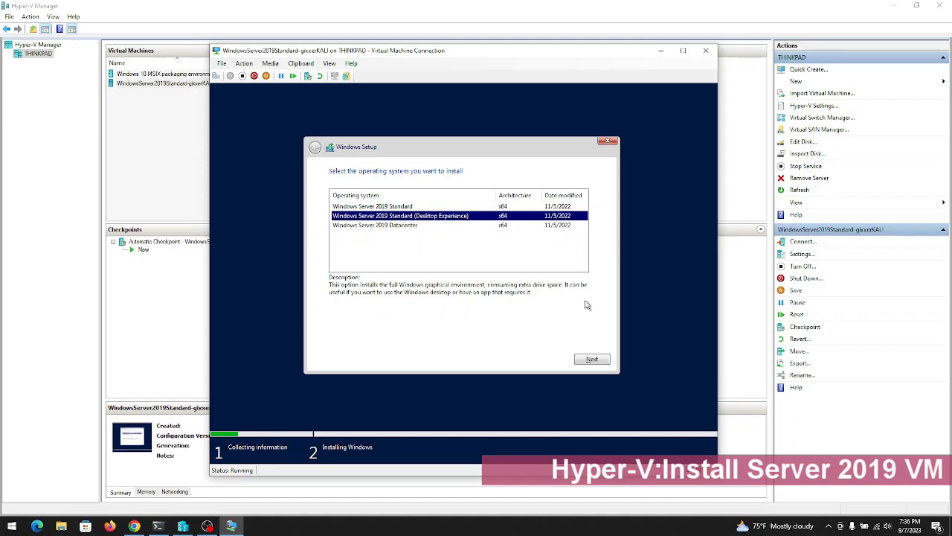
left_click(594, 358)
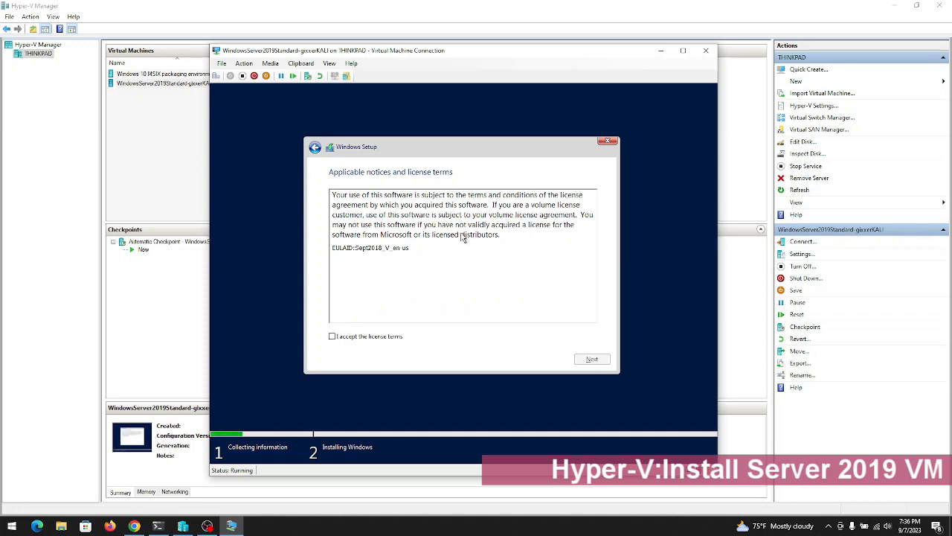
Accept the license terms and run a custom Windows-only installation on Drive 0 Unallocated Space.
left_click(350, 341)
left_click(590, 359)
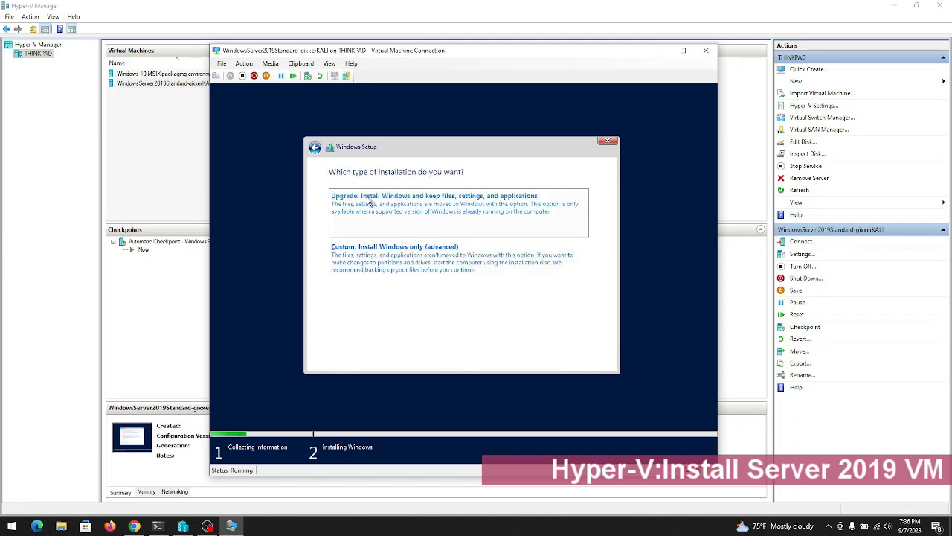
left_click(434, 255)
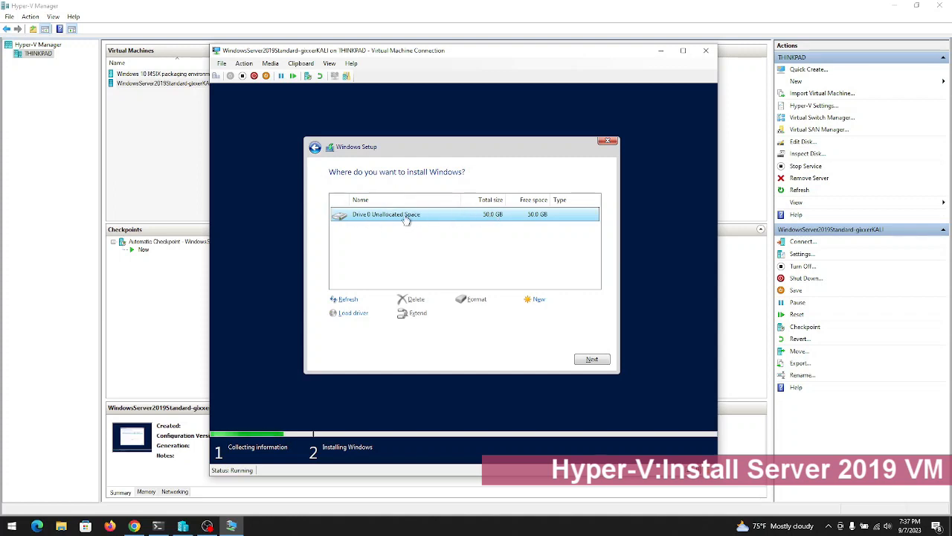
left_click(591, 359)
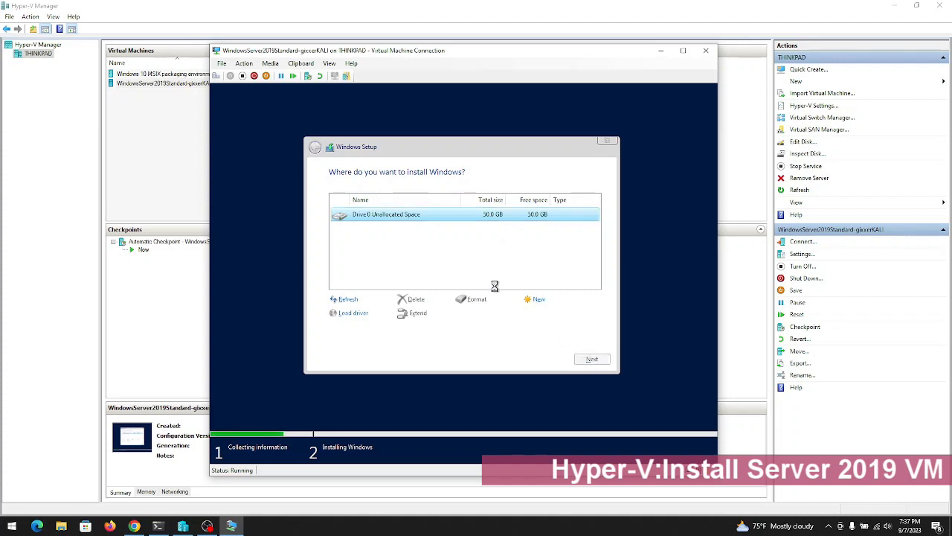
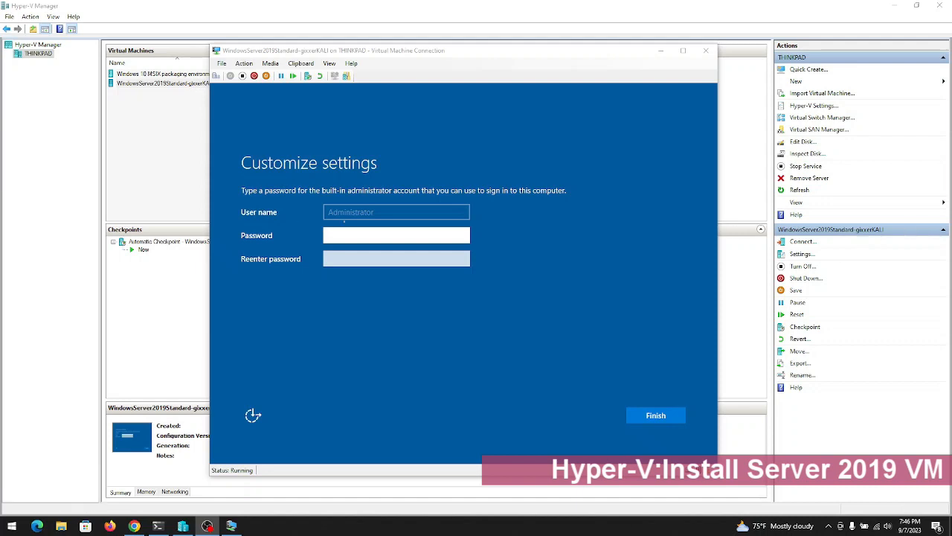
Enter and re-enter a complex password for the built-in Administrator account and finish the setup.
left_click(390, 243)
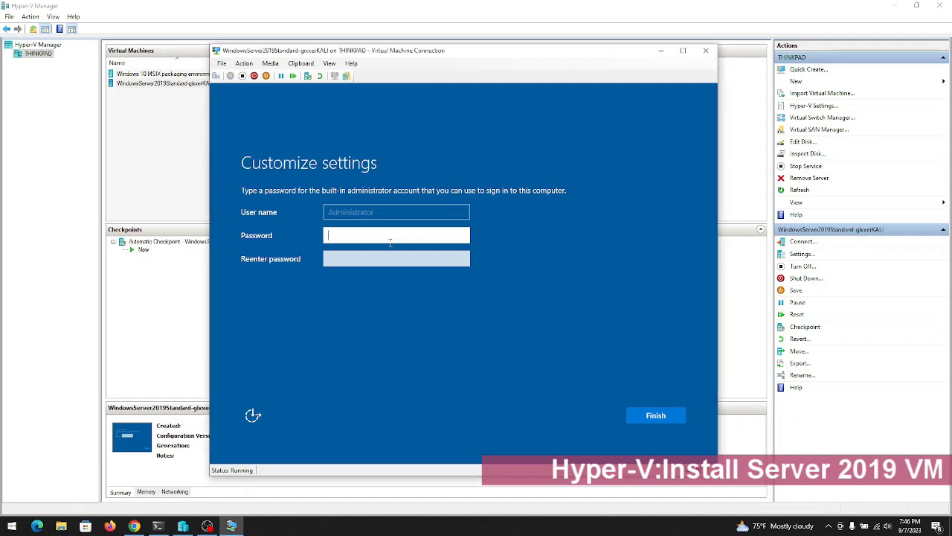
left_click(671, 421)
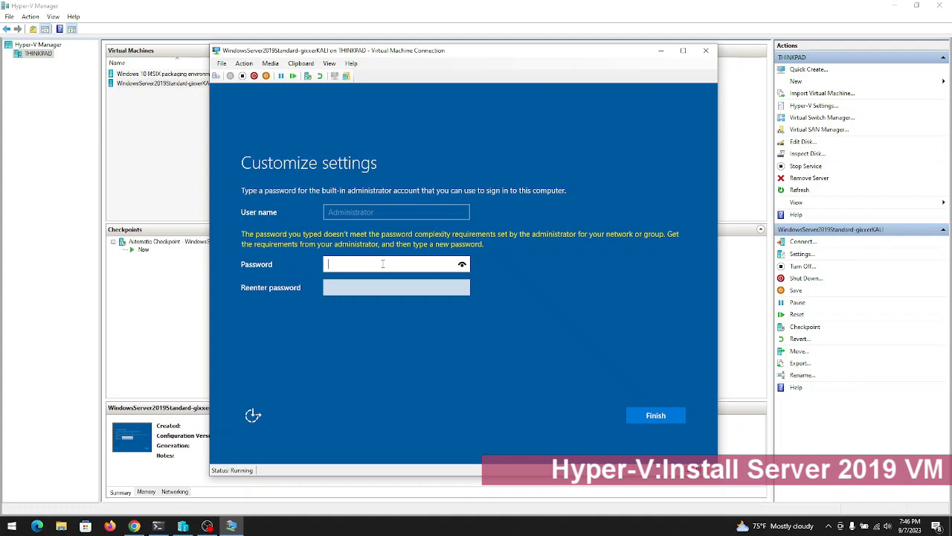
type("•••••••••••")
key("Tab")
type("•••••••••••")
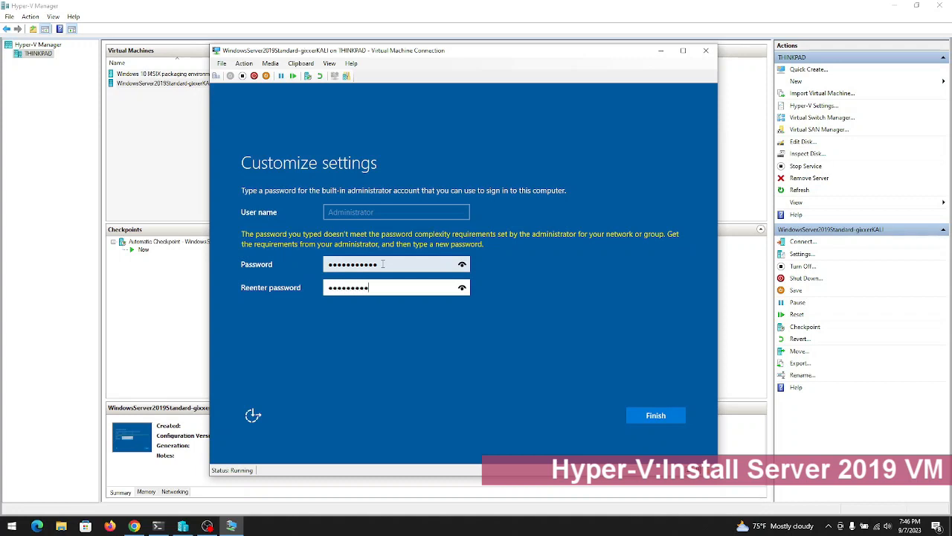
left_click(651, 420)
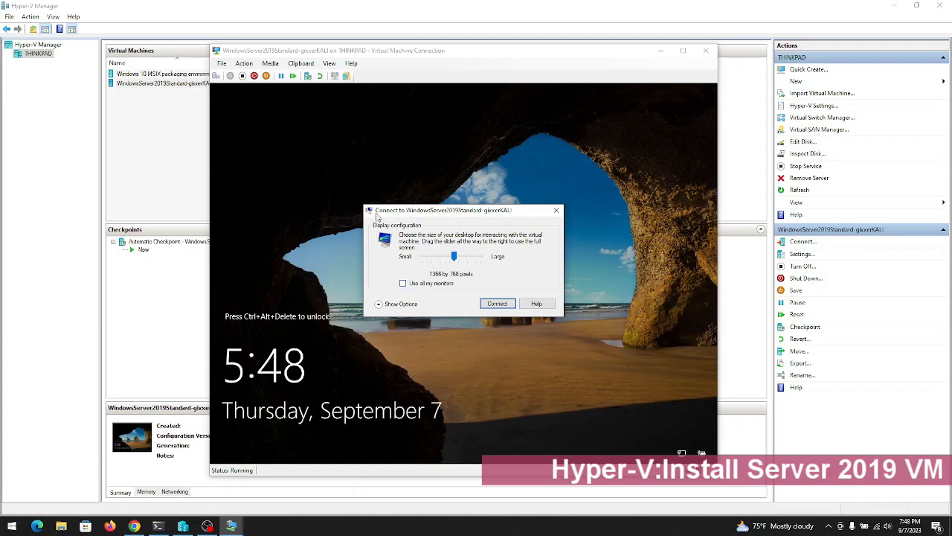
Expand the display connection options and connect to the virtual machine at 1366 by 768 pixels without using all monitors.
left_click(410, 304)
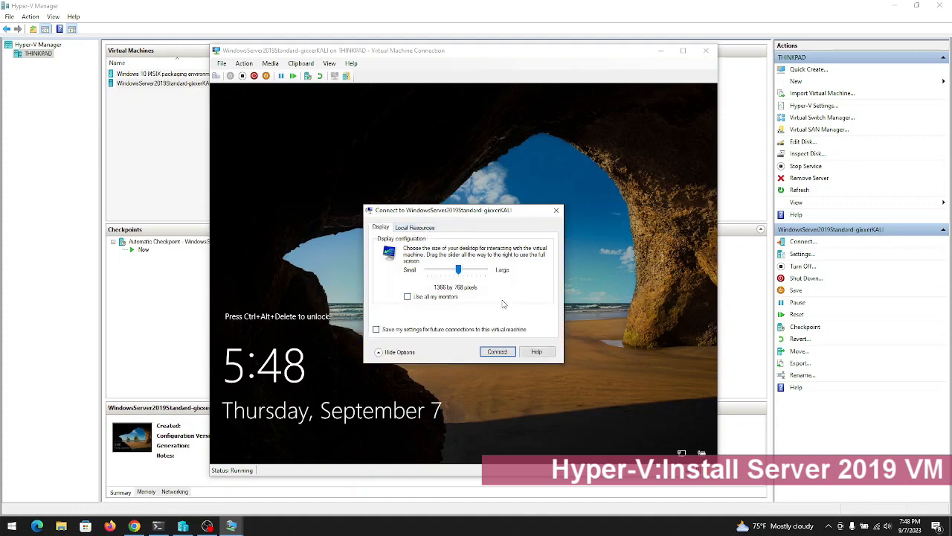
left_click(407, 297)
left_click(408, 298)
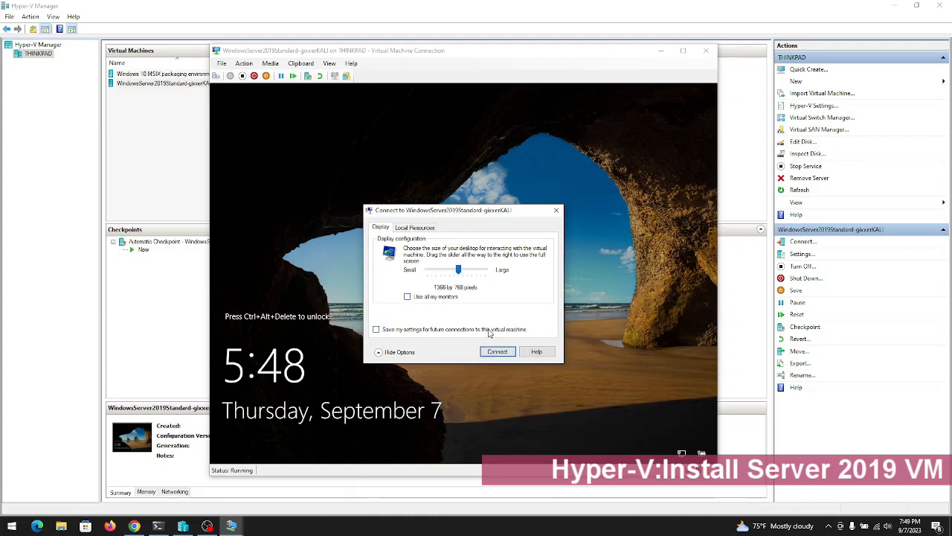
left_click(497, 352)
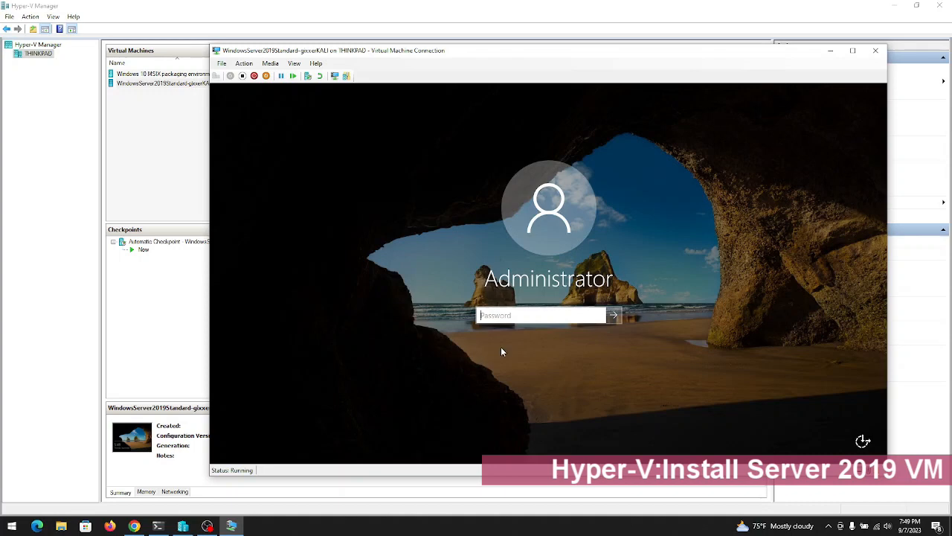
Sign in as Administrator with the account password and allow the server to be discoverable on the network.
type("********")
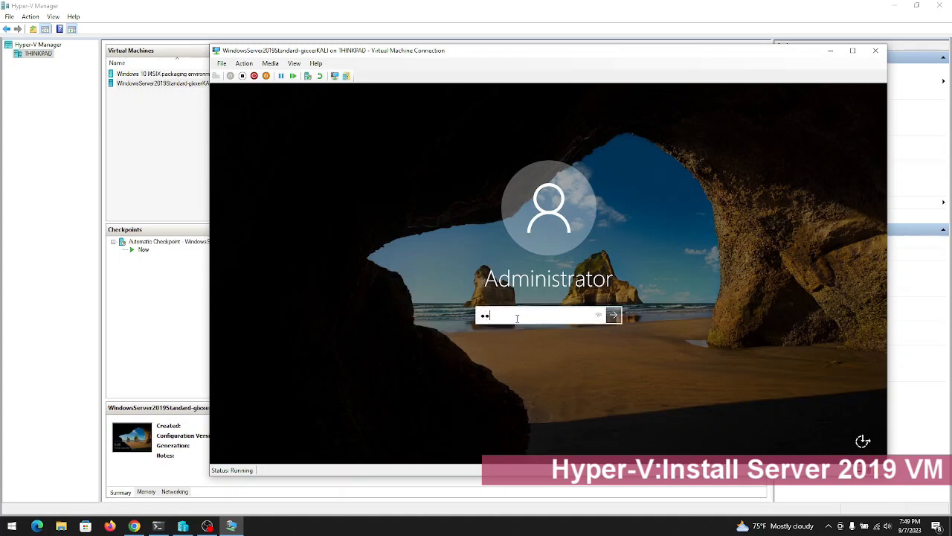
type("***")
key("Return")
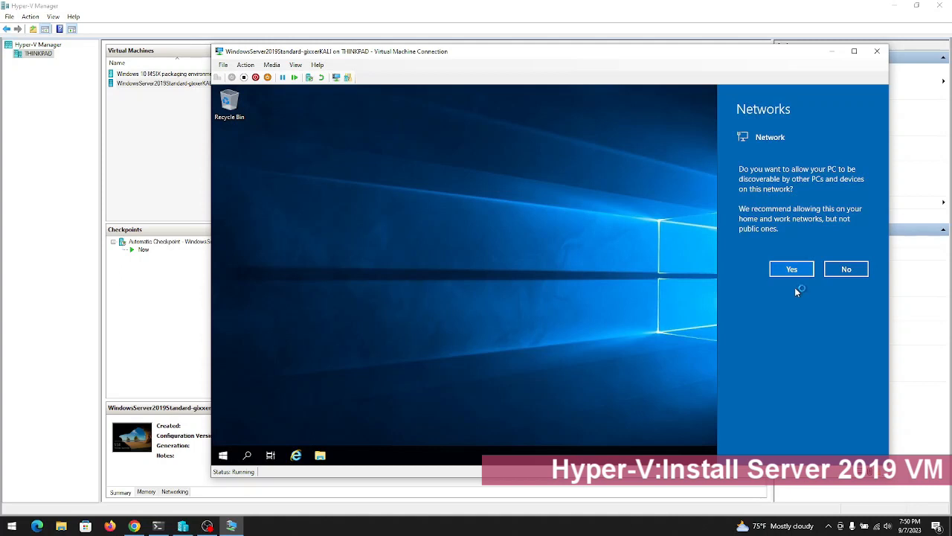
left_click(790, 268)
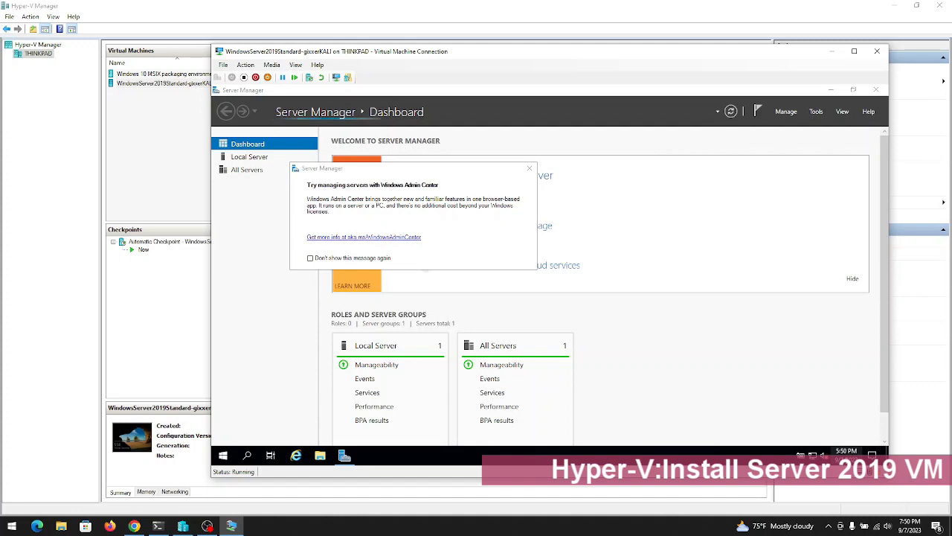
Set the server's time zone to (UTC-06:00) Central Time (US & Canada) and close the date and time settings.
left_click(847, 455)
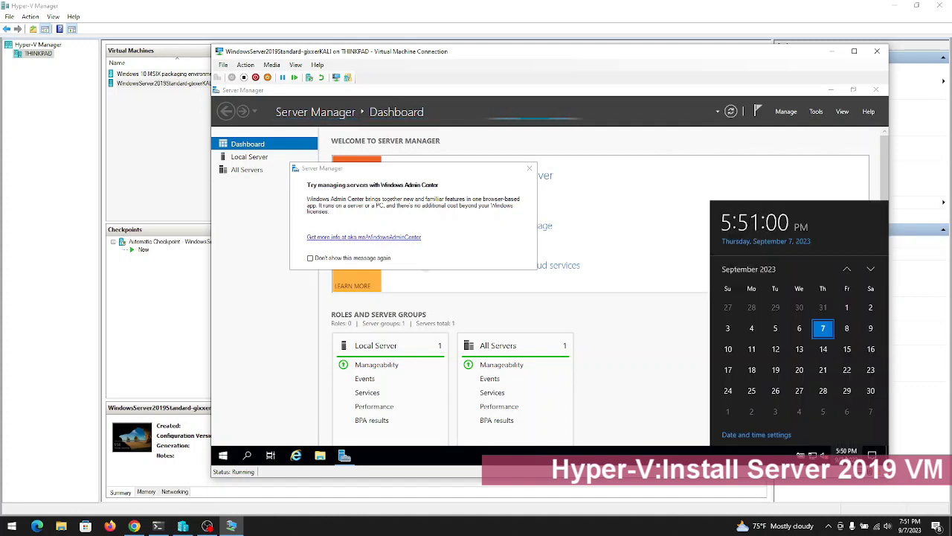
right_click(847, 455)
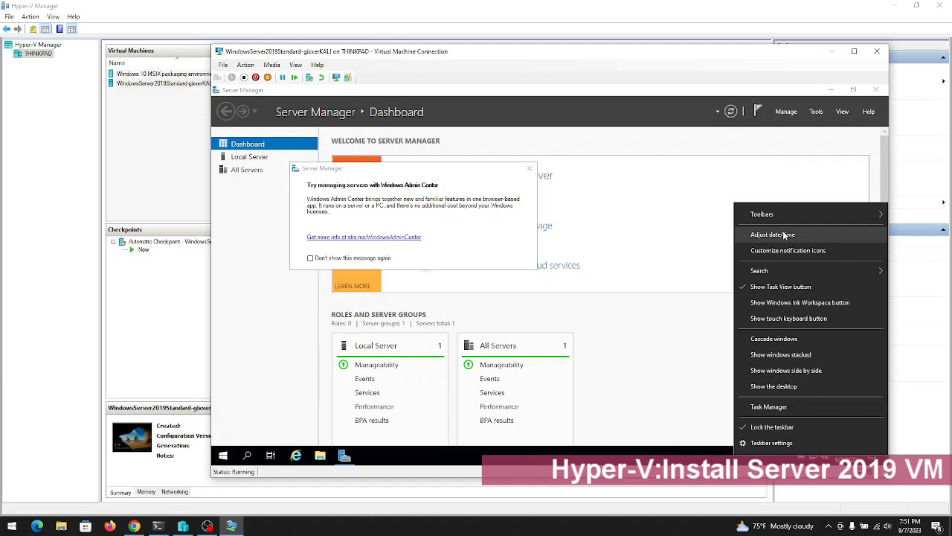
right_click(846, 460)
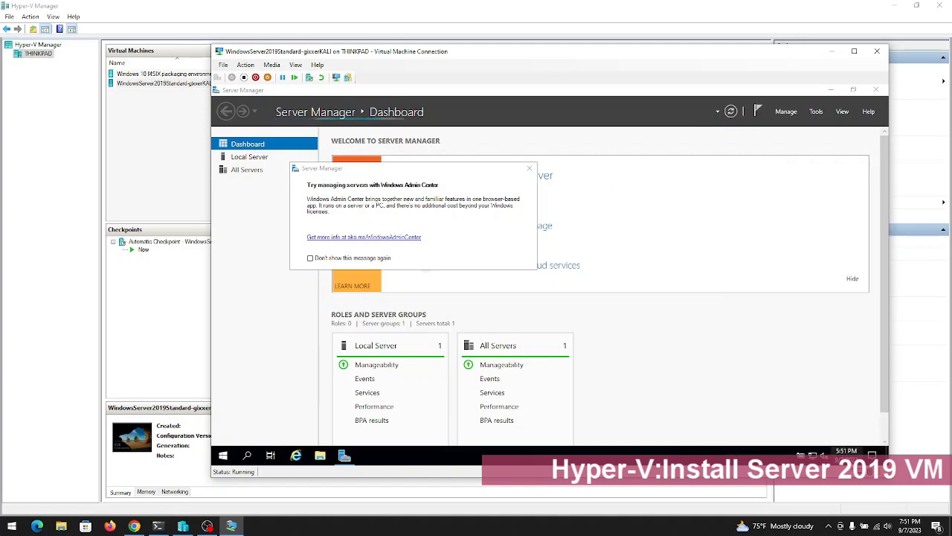
left_click(797, 245)
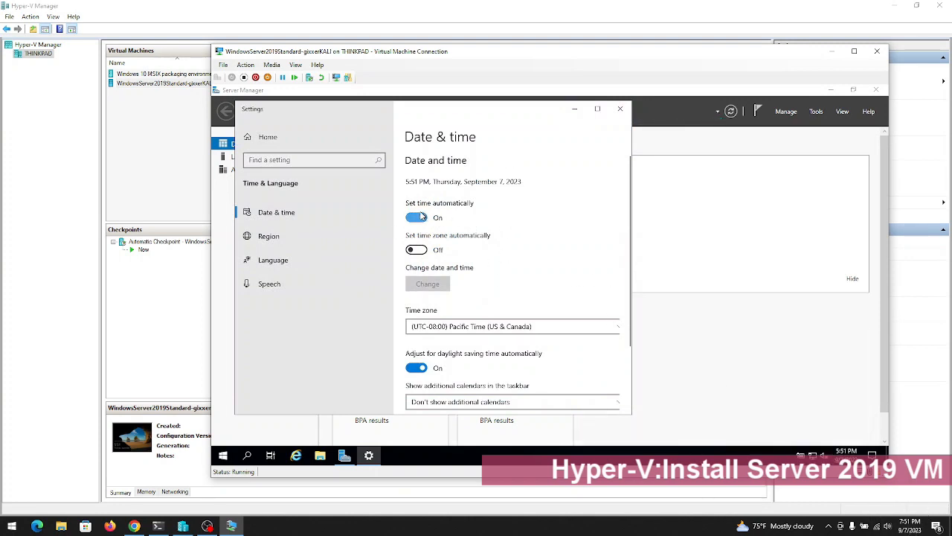
left_click(480, 330)
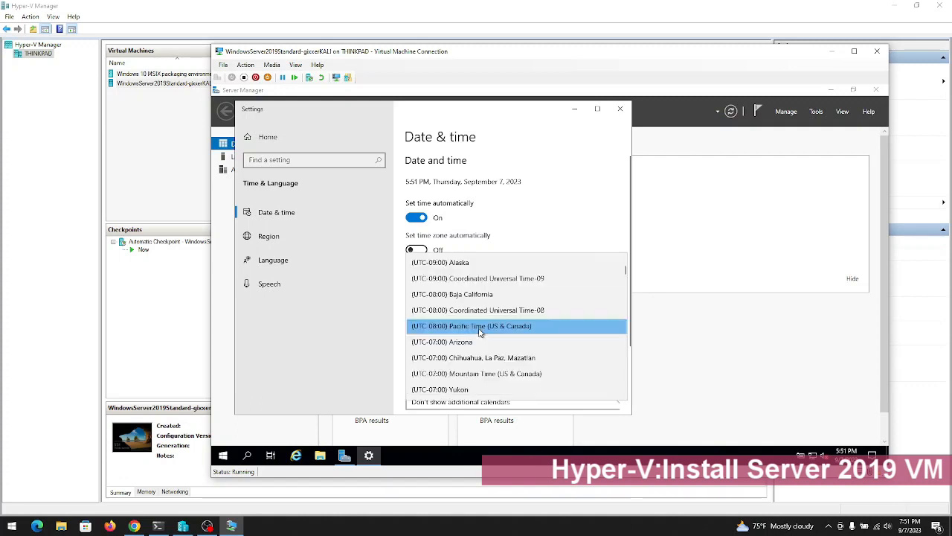
scroll(518, 365, "down", 1)
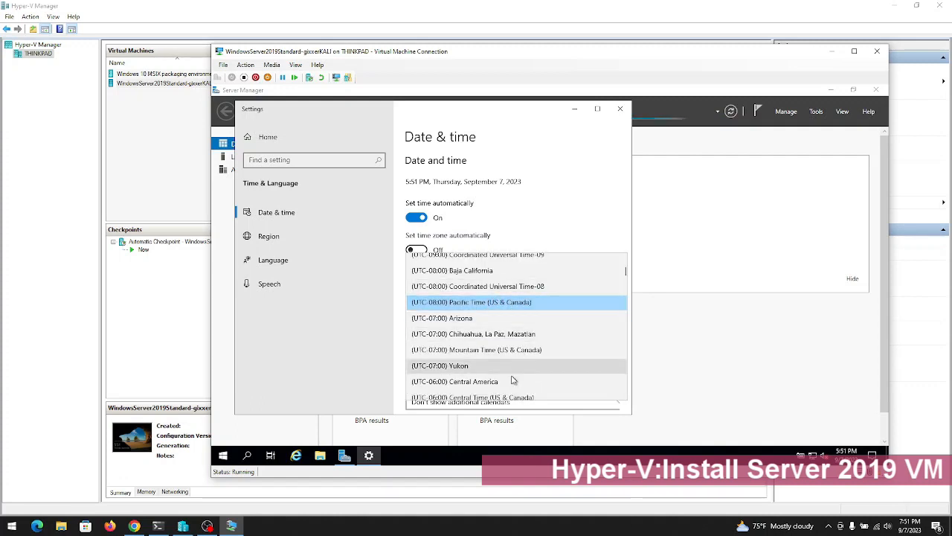
left_click(485, 399)
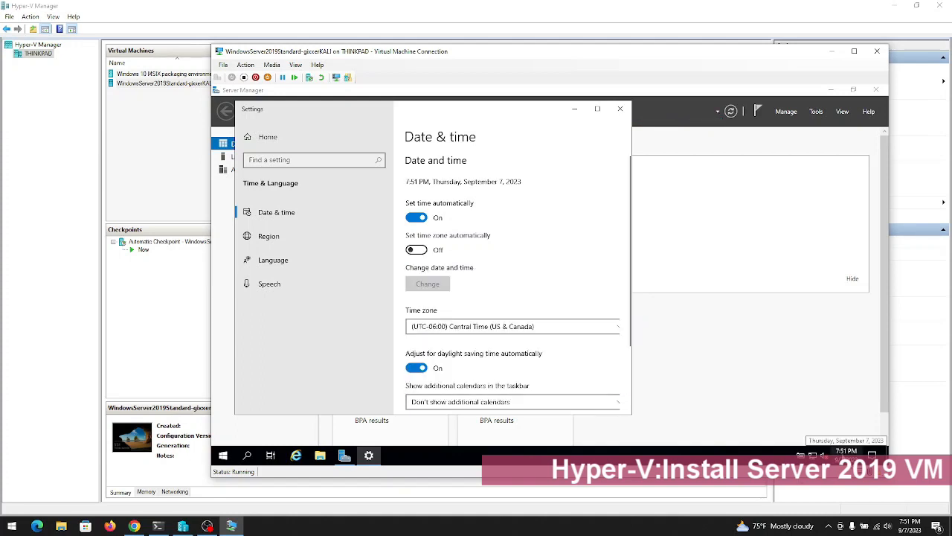
left_click(620, 109)
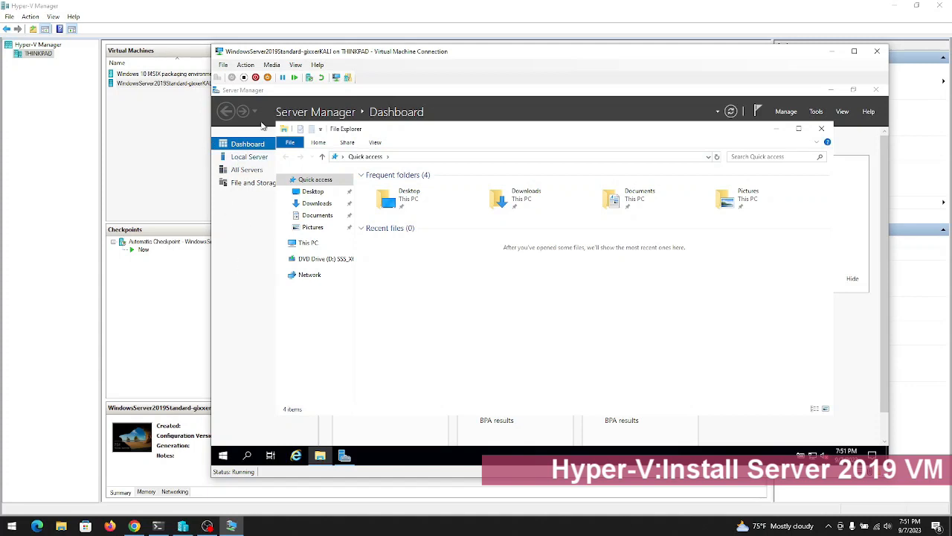
Open File Explorer in the virtual machine and eject the Windows Server installation disc from DVD drive D:.
left_click(260, 236)
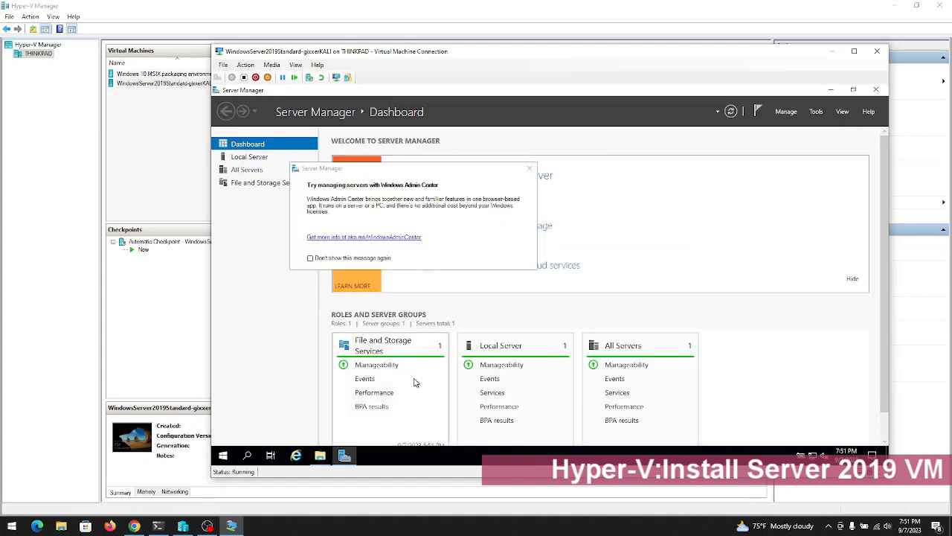
left_click(325, 453)
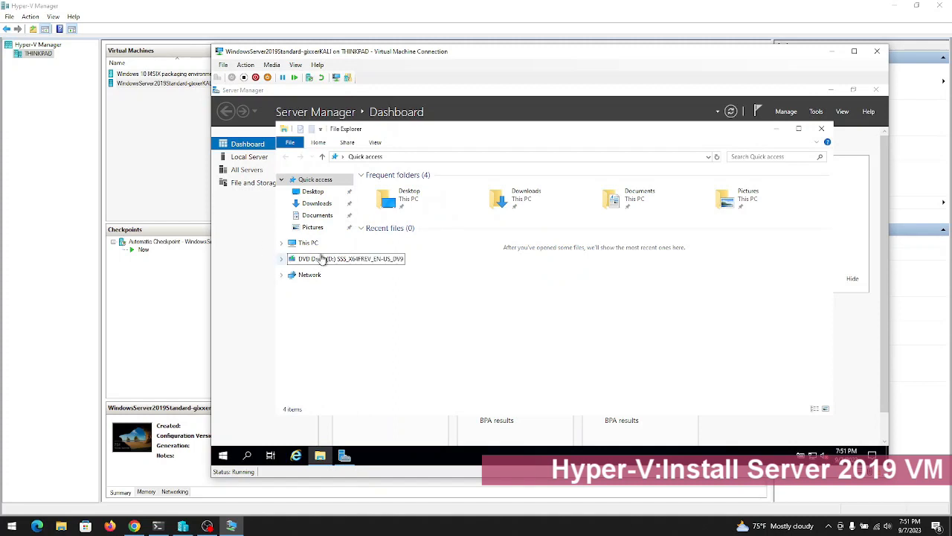
left_click(798, 128)
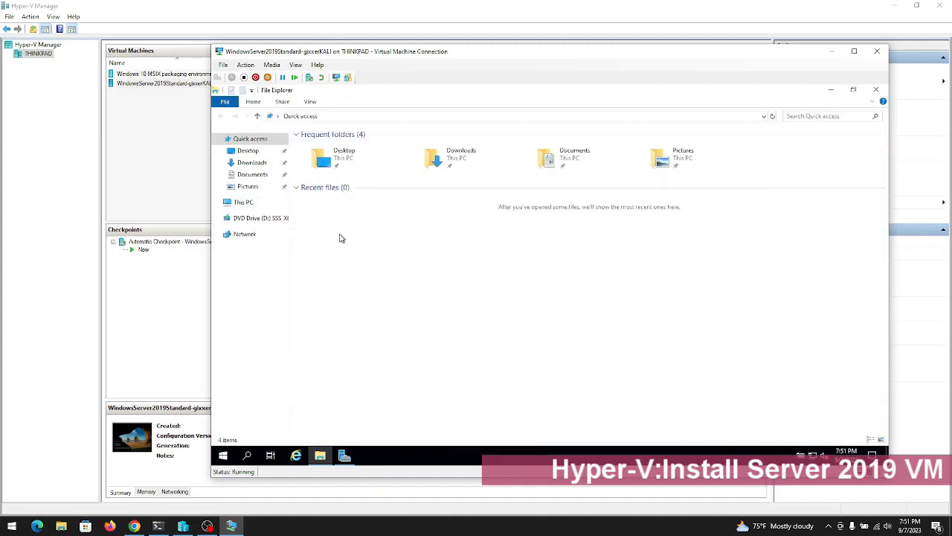
left_click(249, 223)
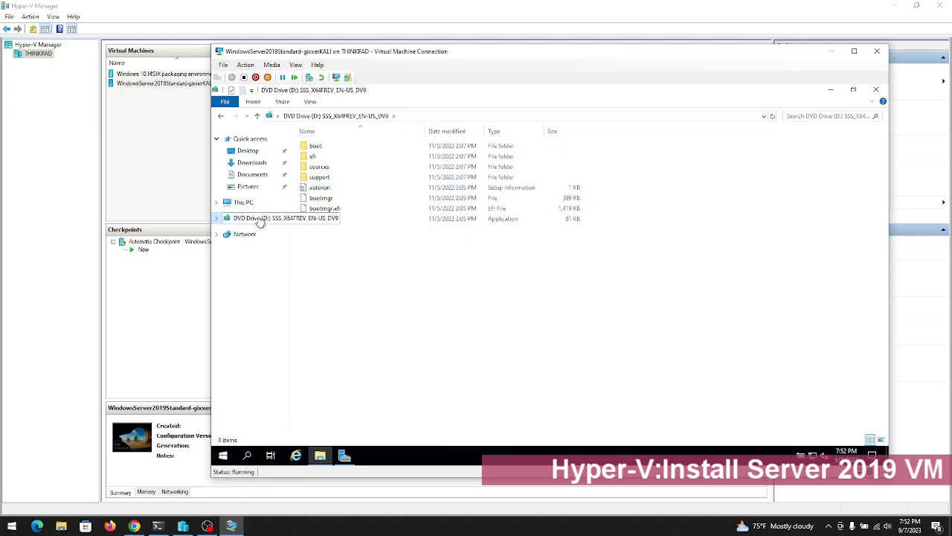
right_click(260, 223)
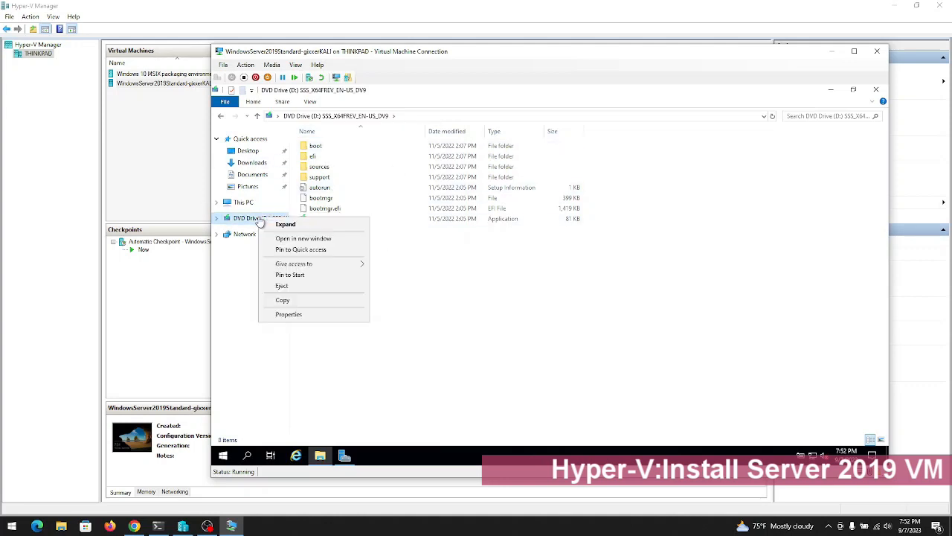
left_click(302, 286)
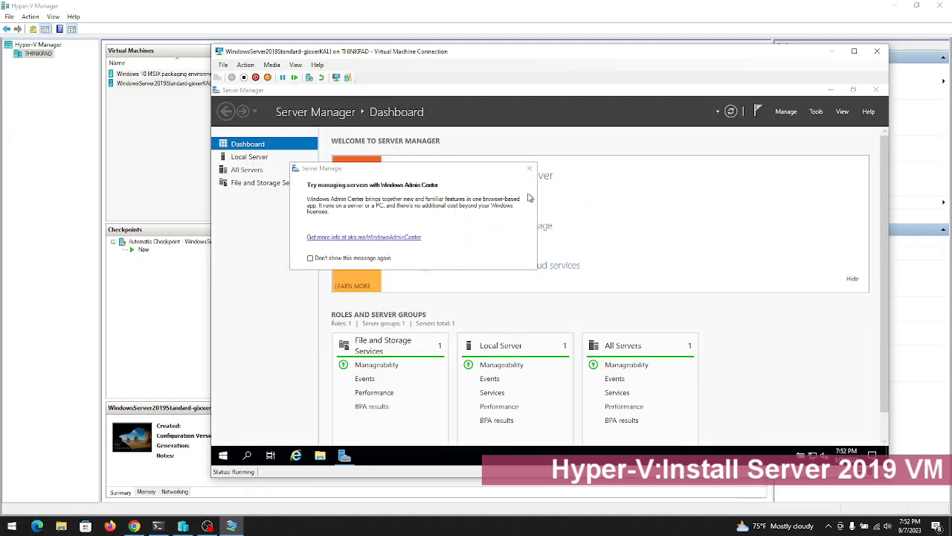
Check the drives listed under This PC in File Explorer and open the computer's system properties.
left_click(321, 456)
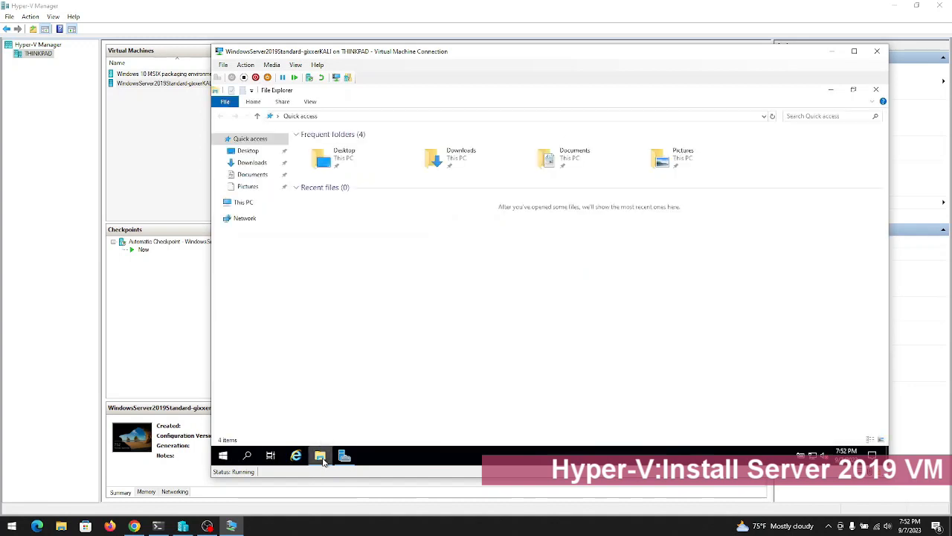
left_click(250, 207)
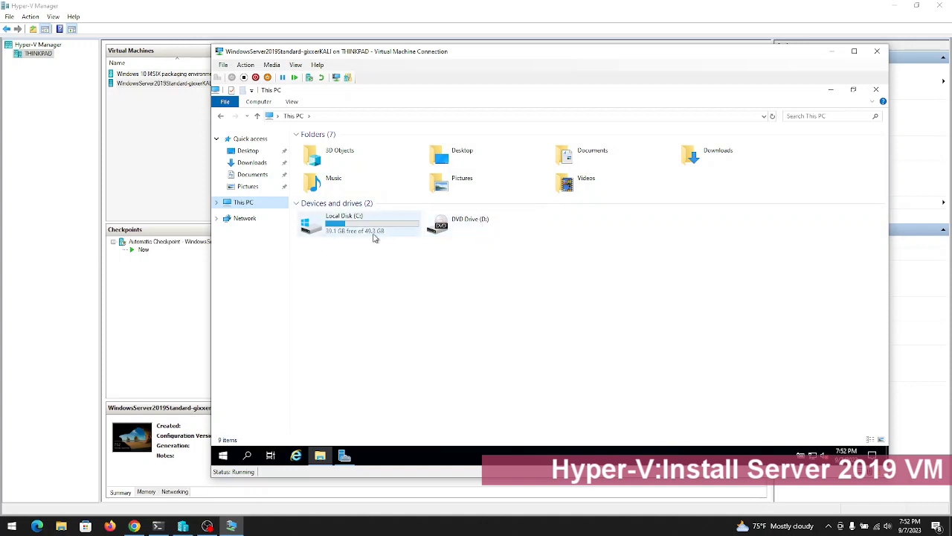
mouse_move(375, 238)
right_click(253, 208)
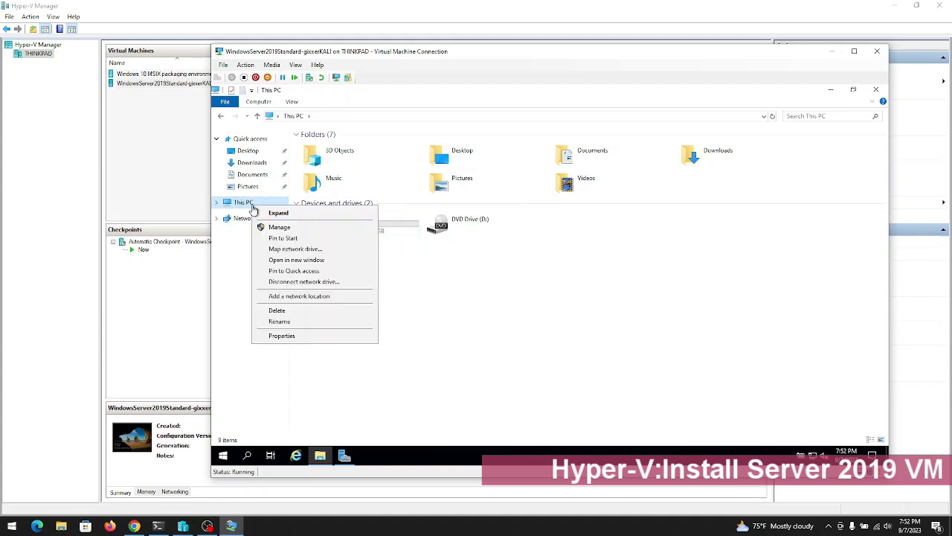
left_click(305, 335)
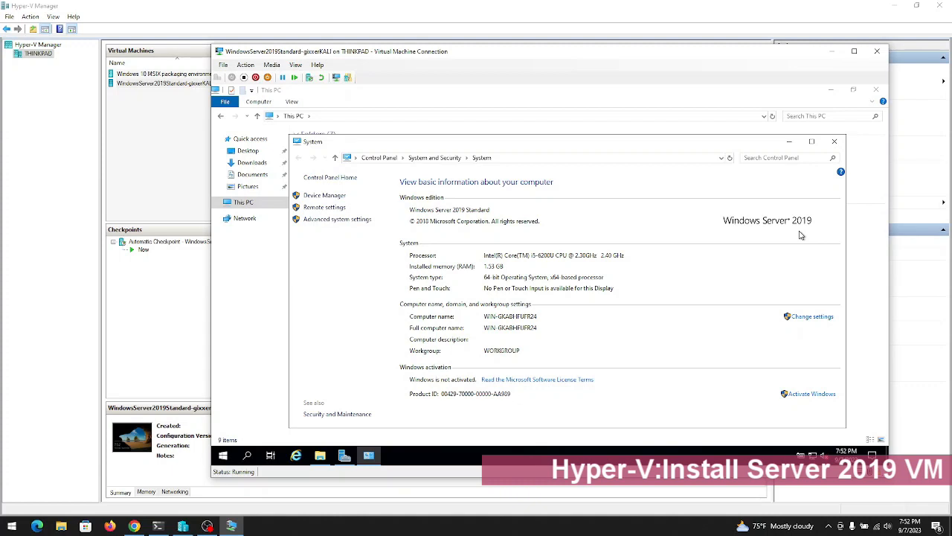
Review the Windows activation details from the system properties and close the activation settings.
left_click(805, 397)
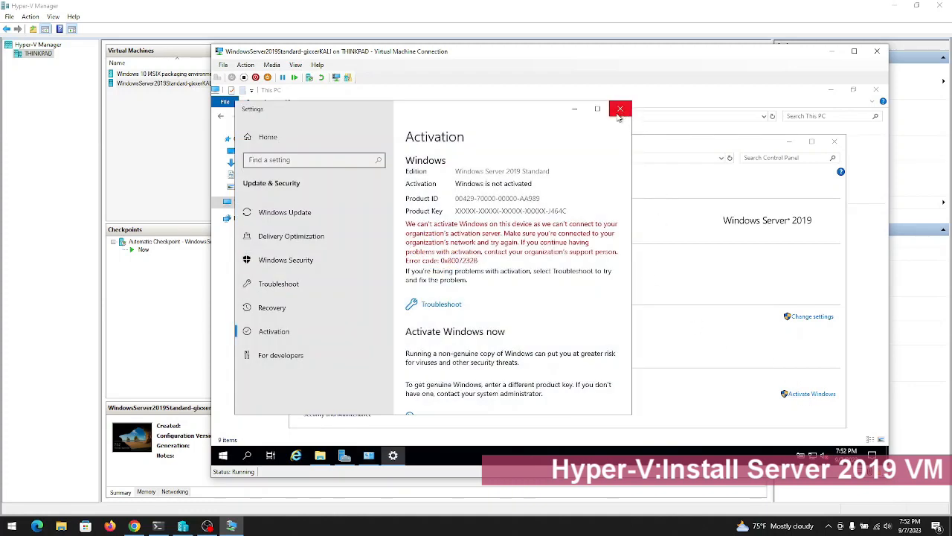
scroll(565, 205, "down", 3)
scroll(569, 201, "up", 3)
left_click(628, 114)
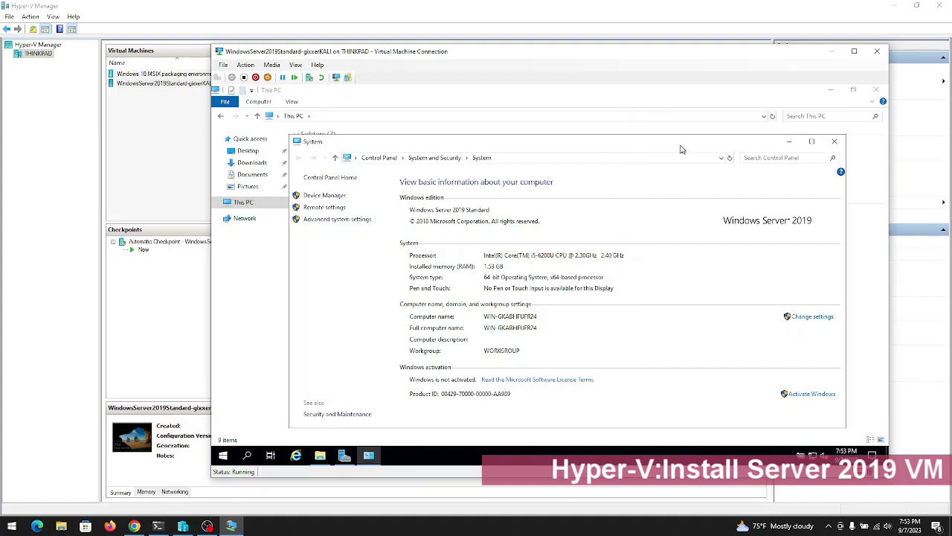
Close the System, File Explorer and Server Manager windows, dismissing the Windows Admin Center message, to return to the server's desktop.
left_click(836, 142)
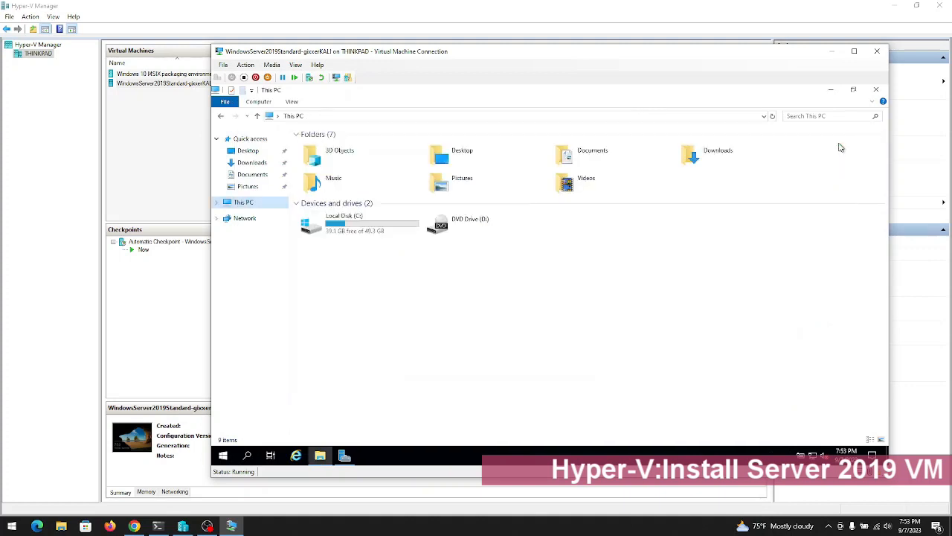
left_click(877, 90)
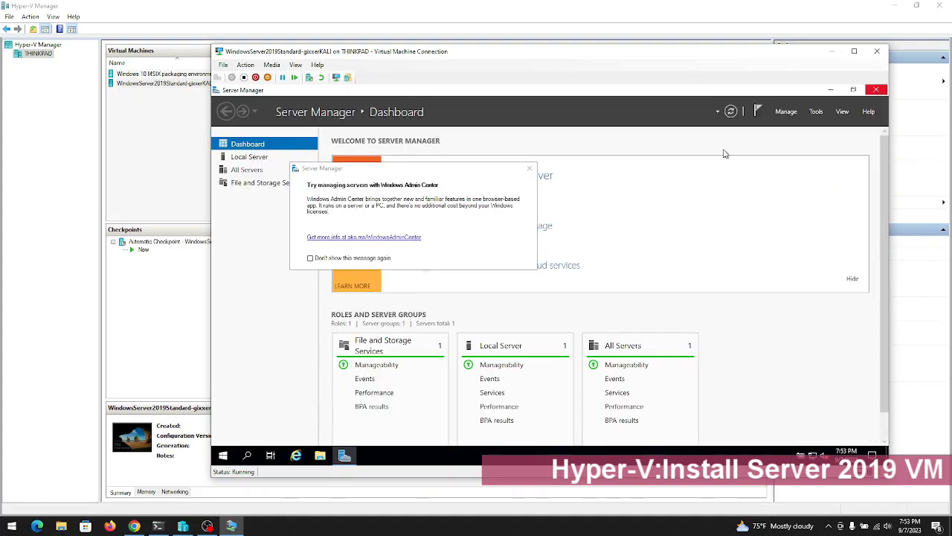
left_click(530, 169)
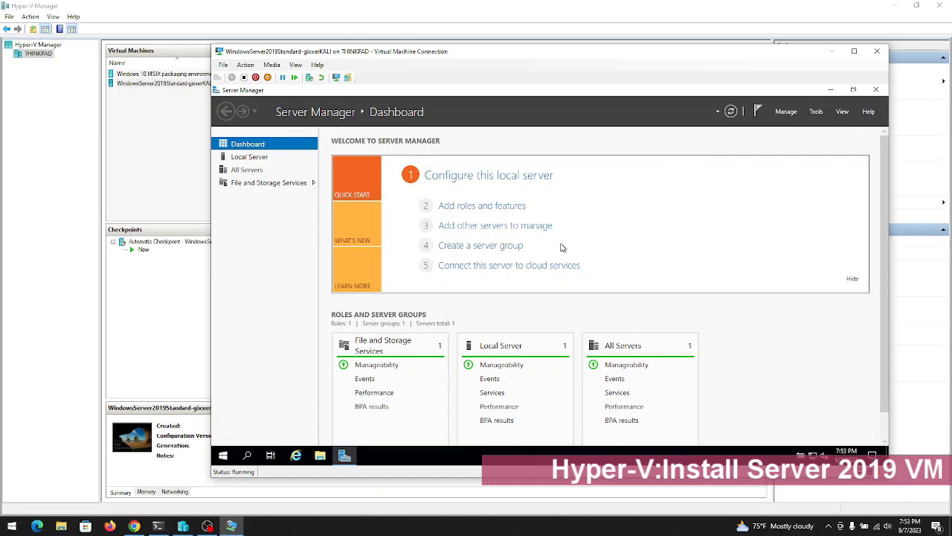
left_click(877, 90)
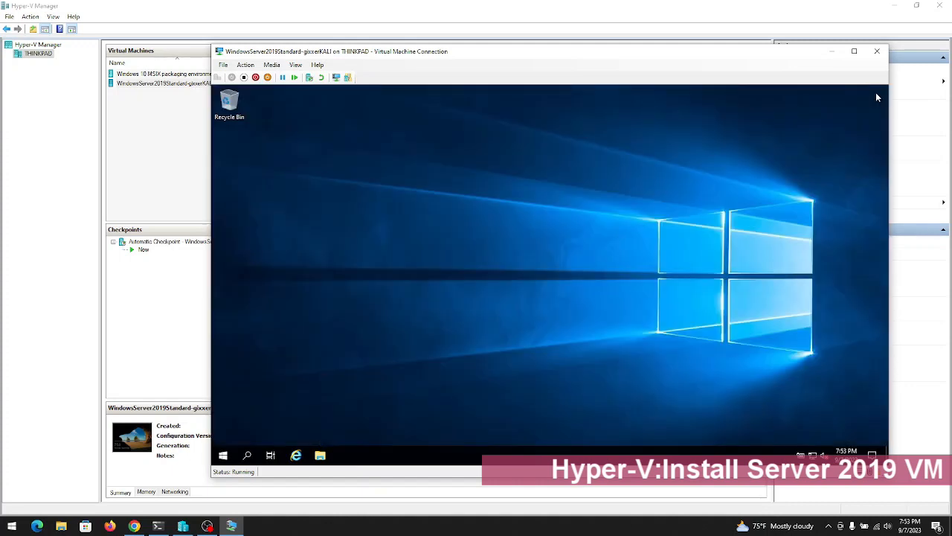